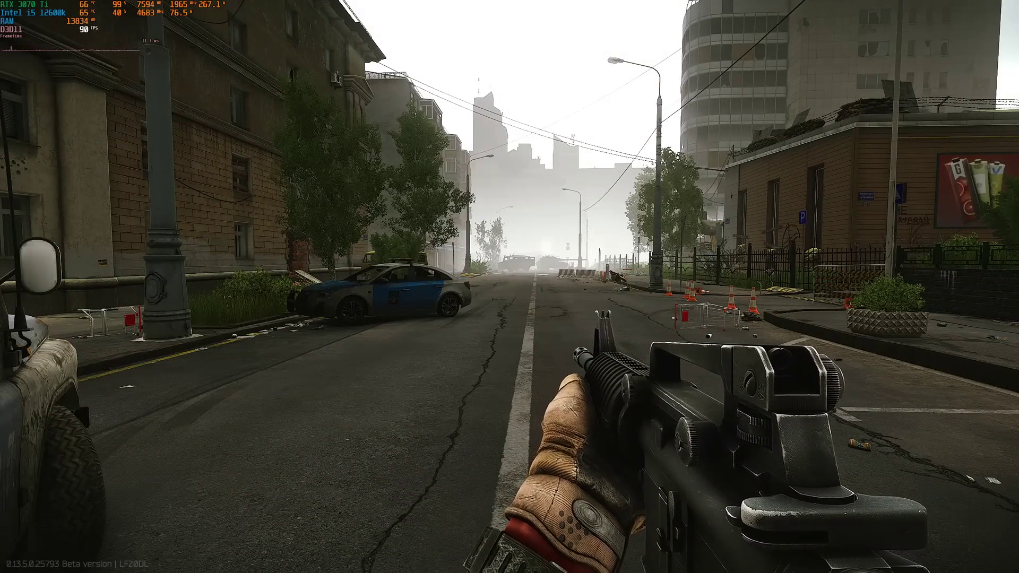
Step: Switch to the Benchmark notes in Notepad and examine the Streets results, including the Streets Optimization Patch run
key("super")
left_click(204, 566)
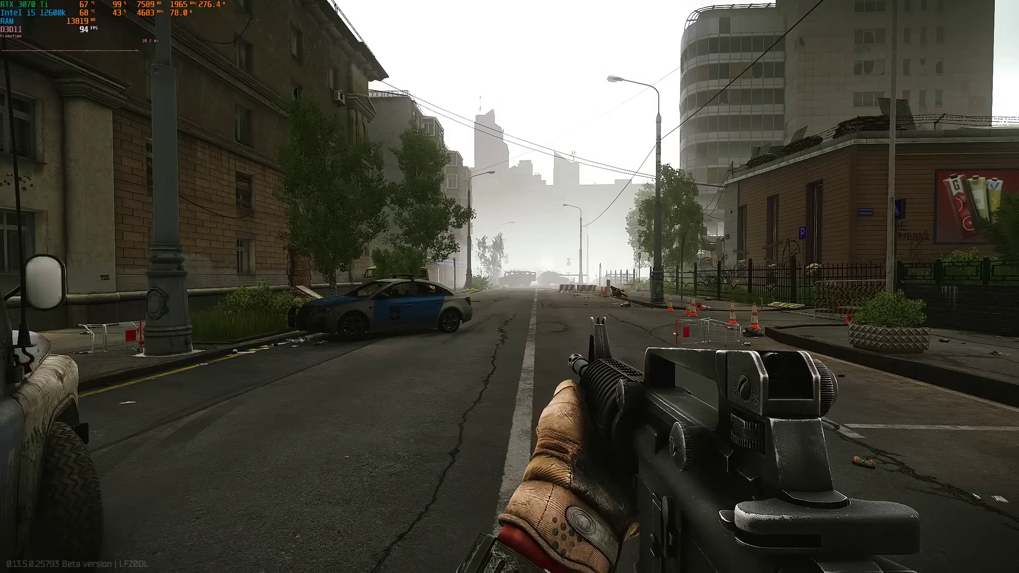
key("alt+Tab")
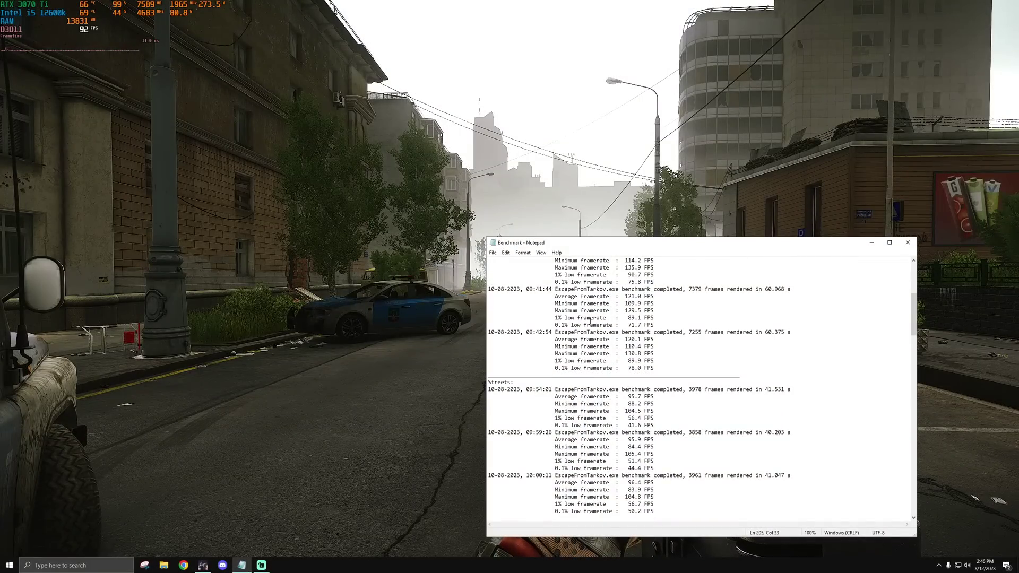
scroll(591, 322, "down", 12)
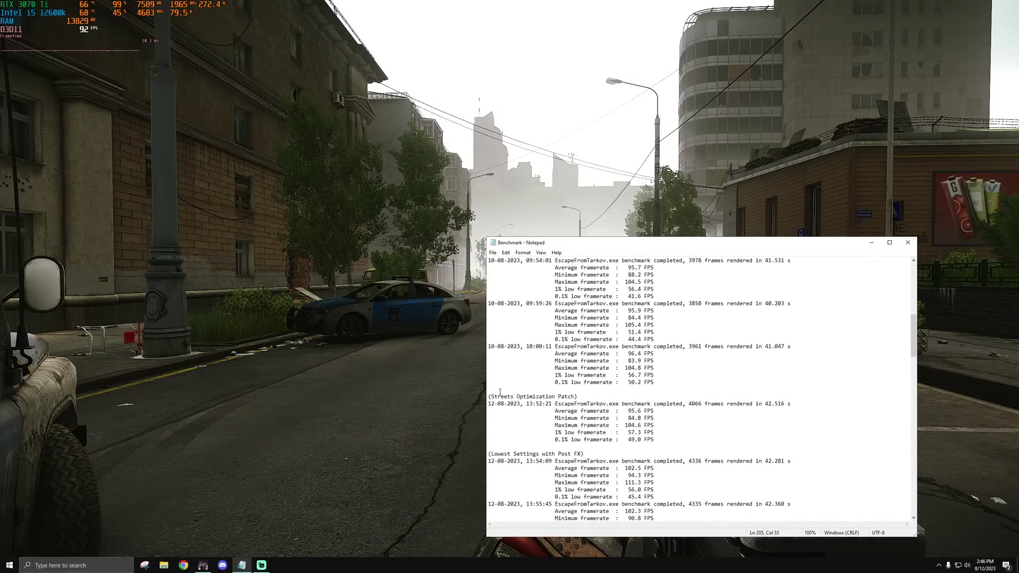
left_click_drag(490, 396, 577, 396)
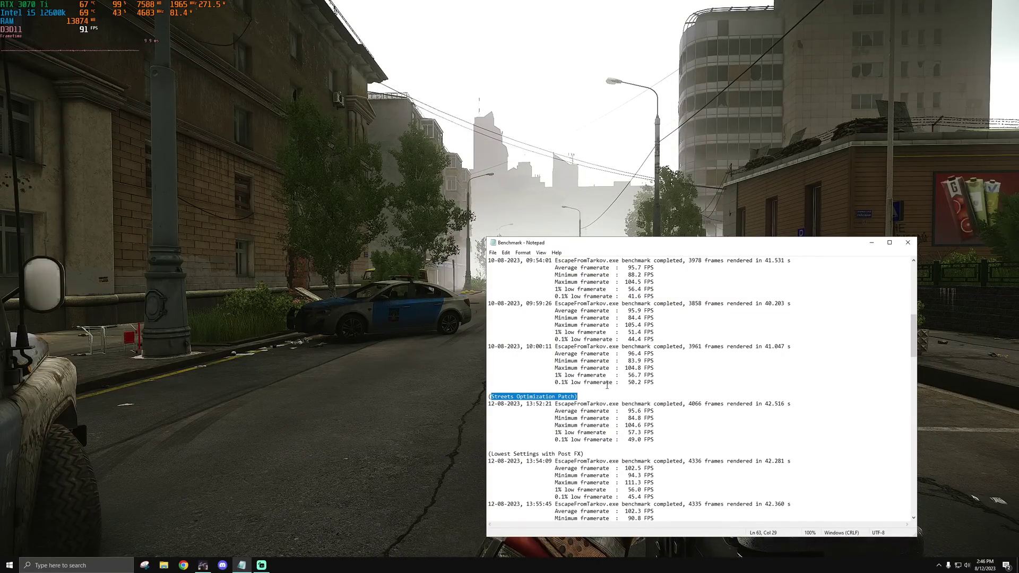
left_click_drag(488, 396, 672, 425)
left_click(672, 428)
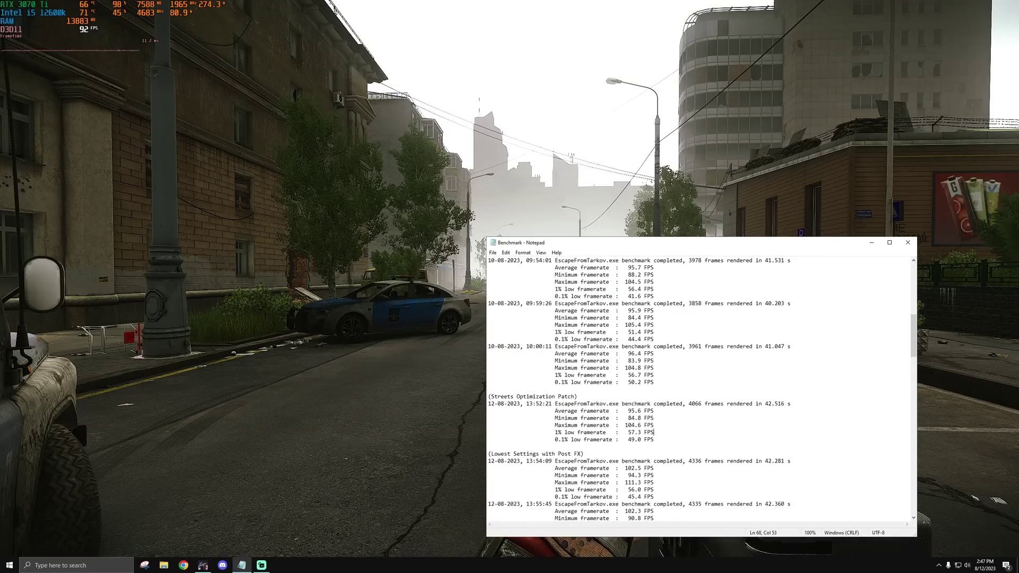
Step: Move the Benchmark notes window nearer the middle of the screen and read on to the Lowest Settings with Post FX results
key("super")
left_click(536, 361)
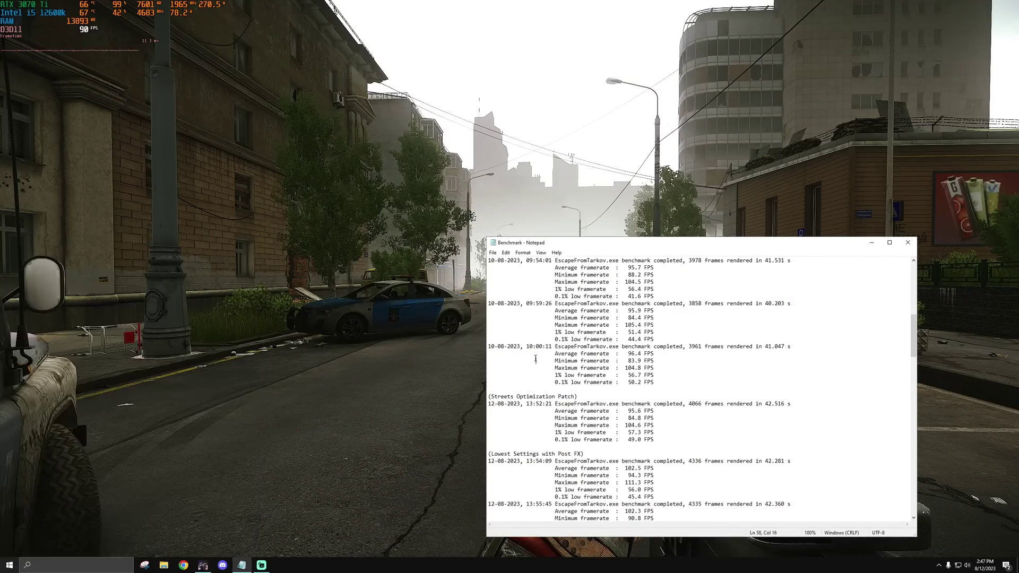
left_click_drag(523, 242, 436, 210)
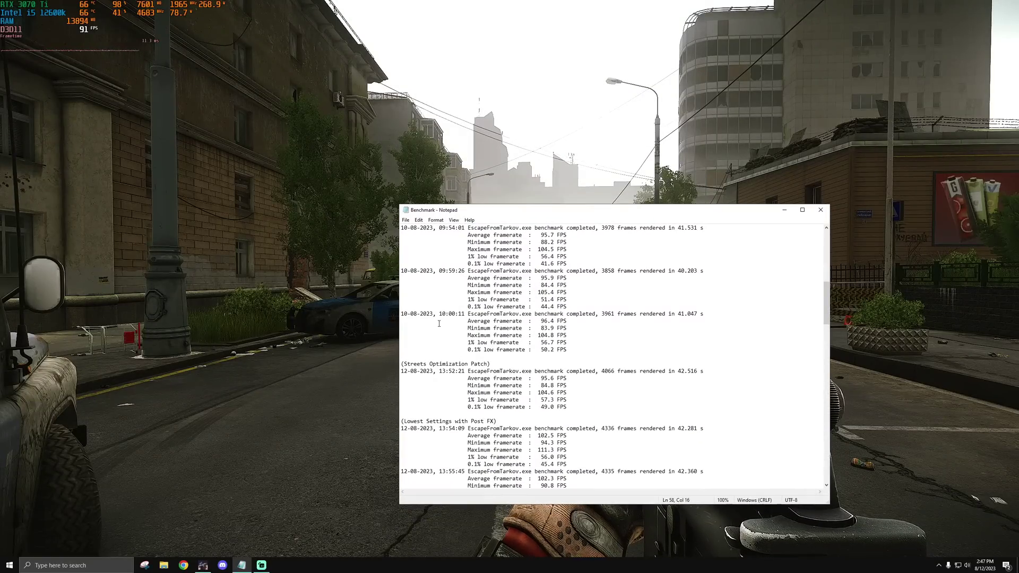
scroll(419, 392, "down", 1)
scroll(420, 392, "down", 1)
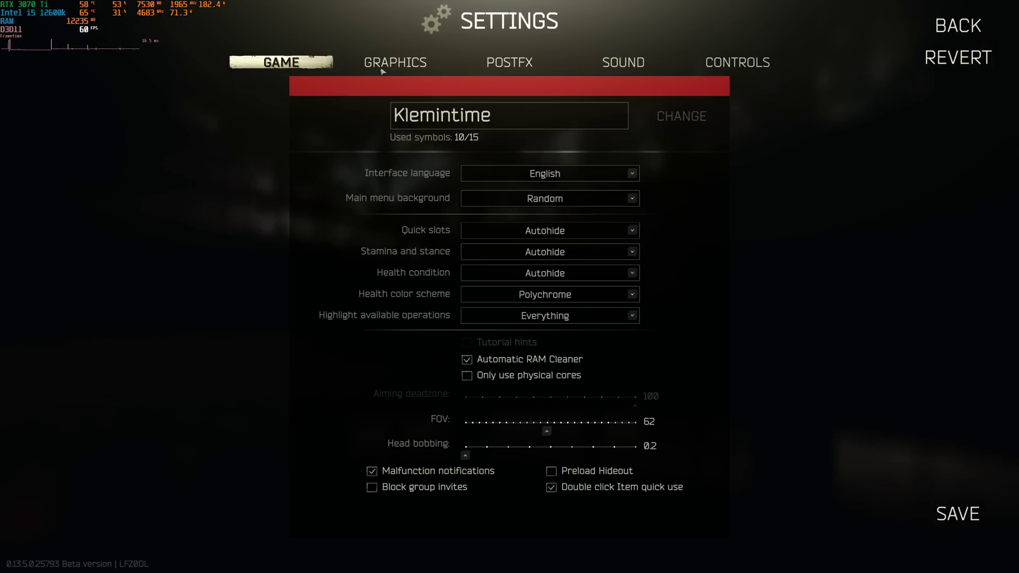
Step: Review the game's graphics and PostFX settings, save them and return to the raid
left_click(371, 71)
scroll(491, 266, "down", 5)
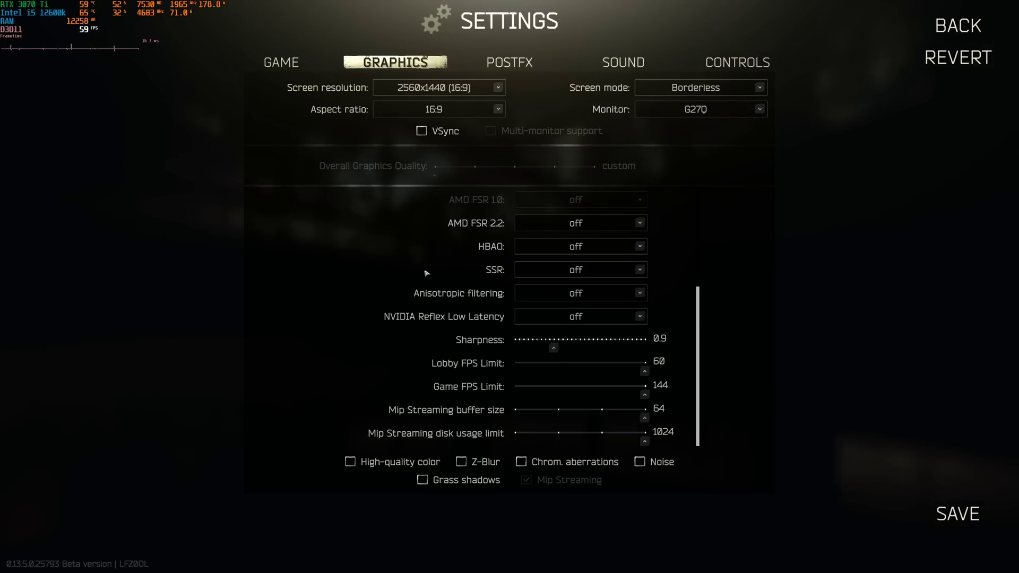
scroll(438, 274, "up", 4)
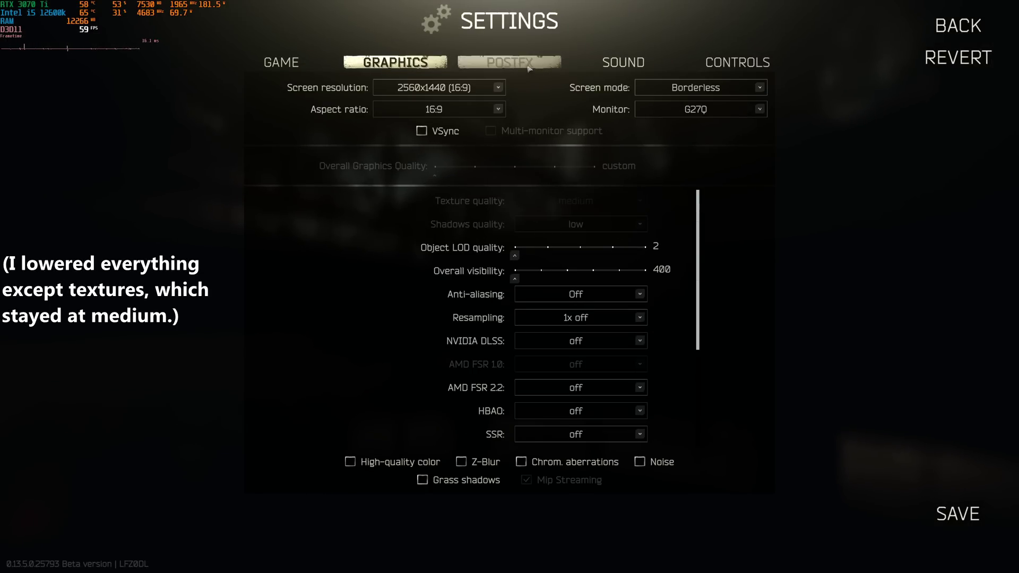
left_click(537, 69)
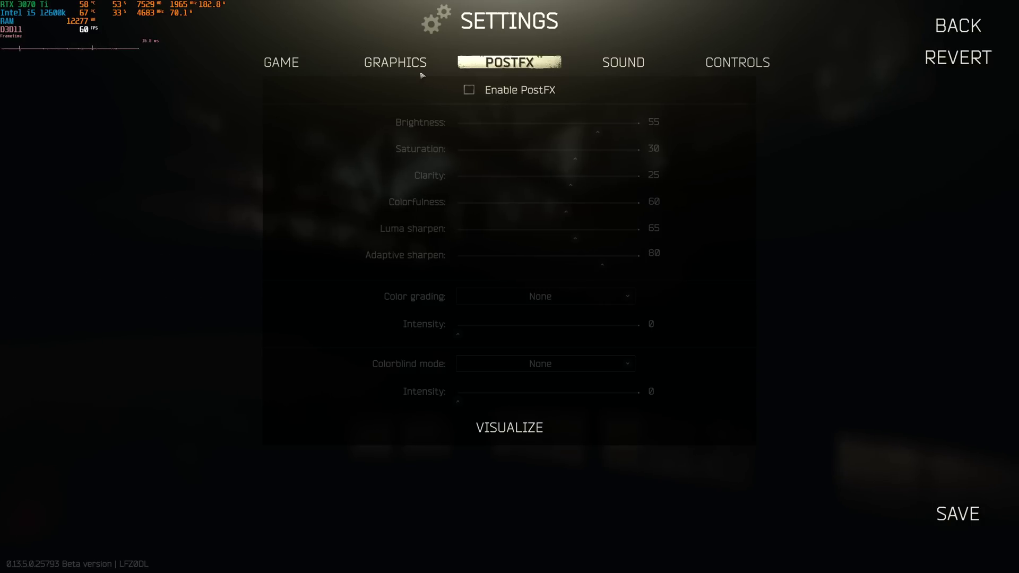
left_click(957, 513)
key("Escape")
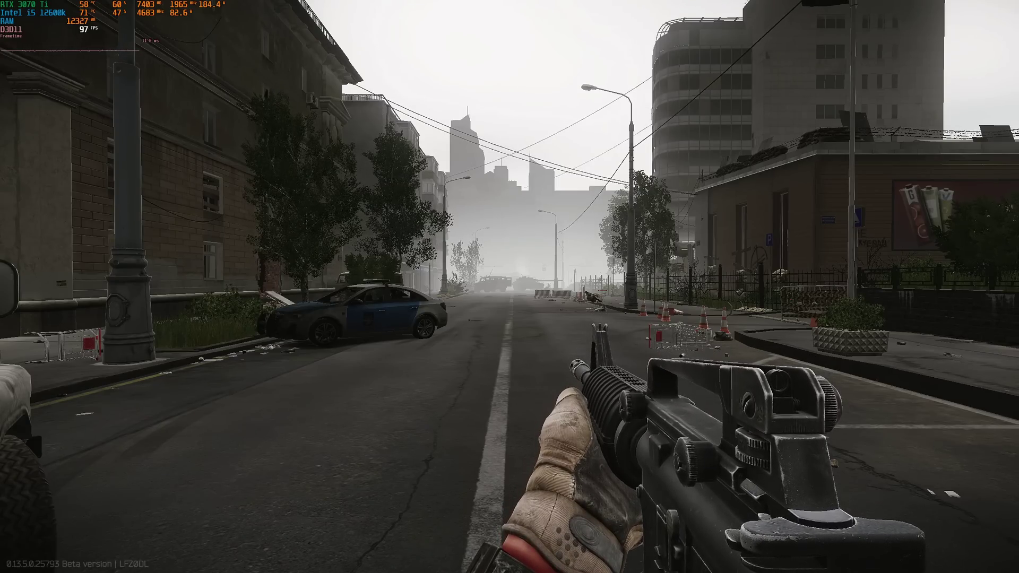
Step: Switch back to the Benchmark notes and examine both runs recorded under Lowest Settings with Post FX
key("super")
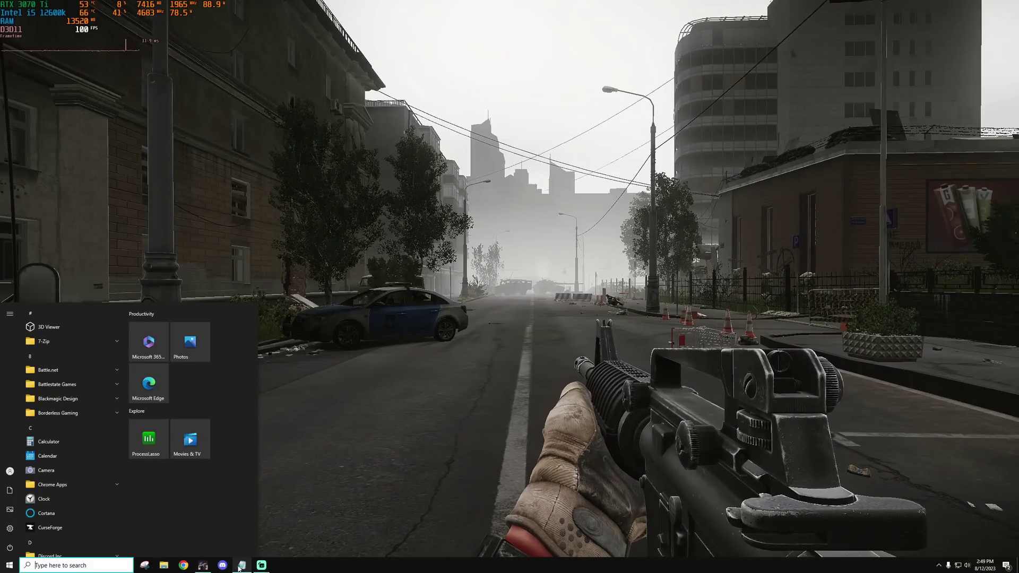
key("alt+Tab")
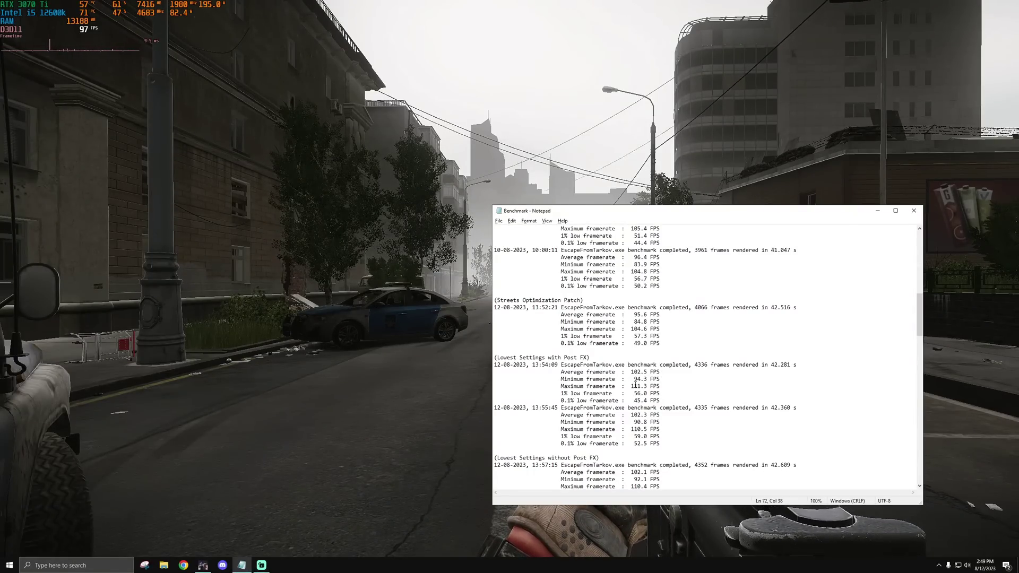
left_click_drag(631, 372, 661, 372)
left_click(675, 385)
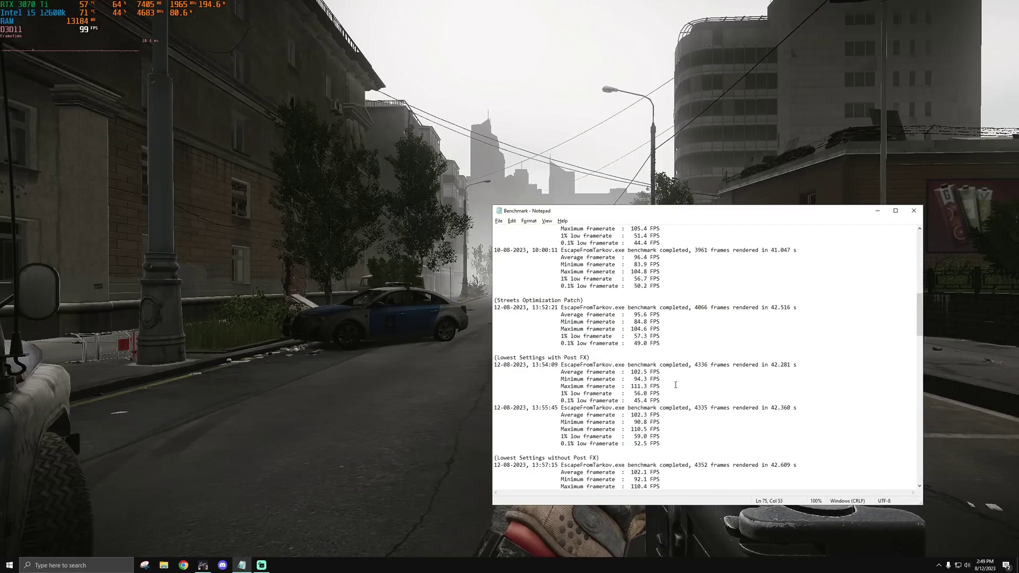
scroll(657, 387, "down", 2)
left_click_drag(494, 364, 663, 401)
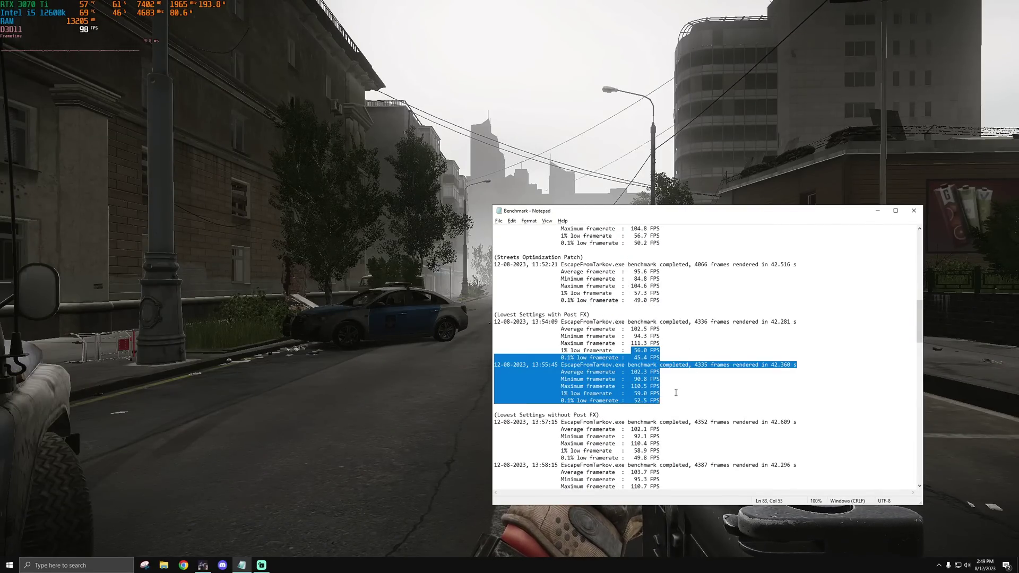
left_click(676, 393)
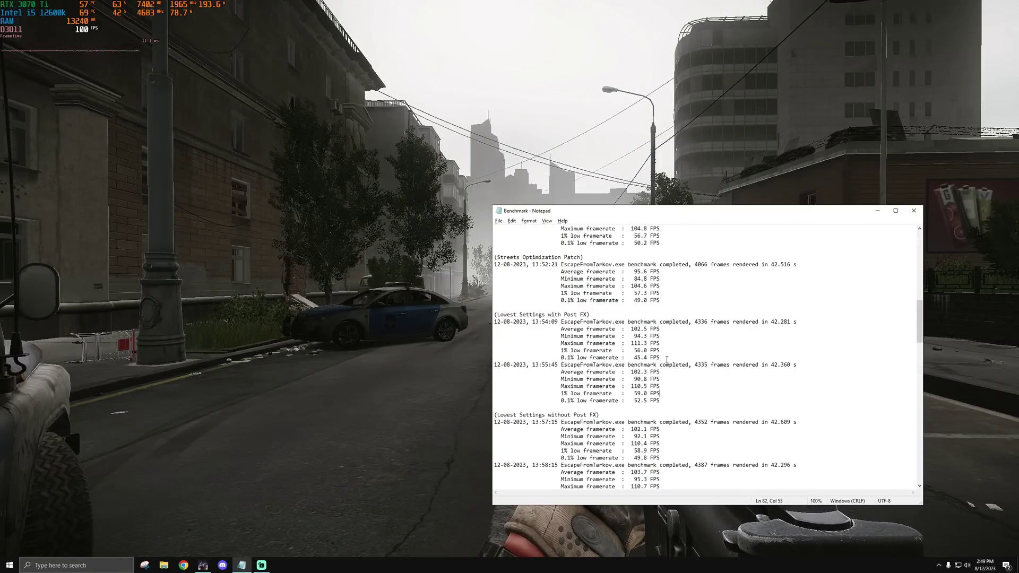
Step: Compare the Post FX runs with the two runs recorded under Lowest Settings without Post FX
scroll(667, 359, "down", 1)
left_click_drag(535, 293, 574, 293)
left_click_drag(548, 393, 651, 401)
scroll(657, 406, "down", 2)
left_click(687, 422)
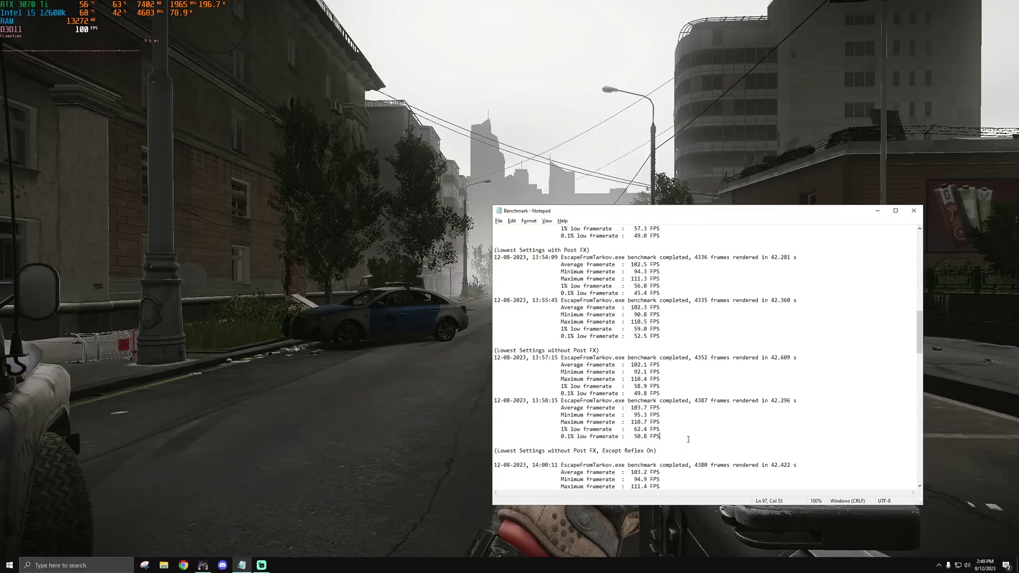
Step: Highlight the Except Reflex On part of its section heading and read the runs recorded below it
scroll(688, 440, "down", 4)
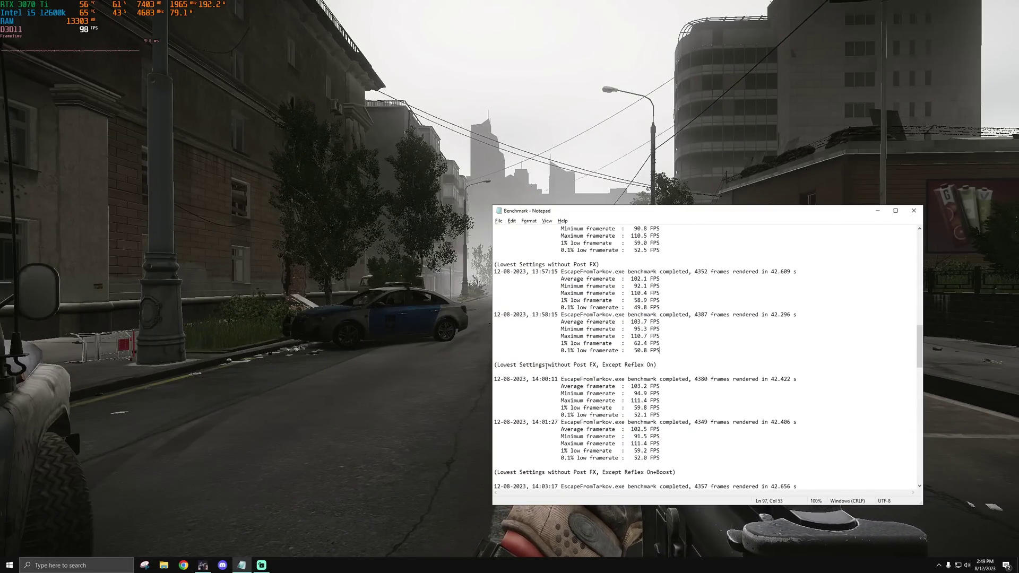
left_click_drag(573, 365, 658, 364)
left_click(684, 367)
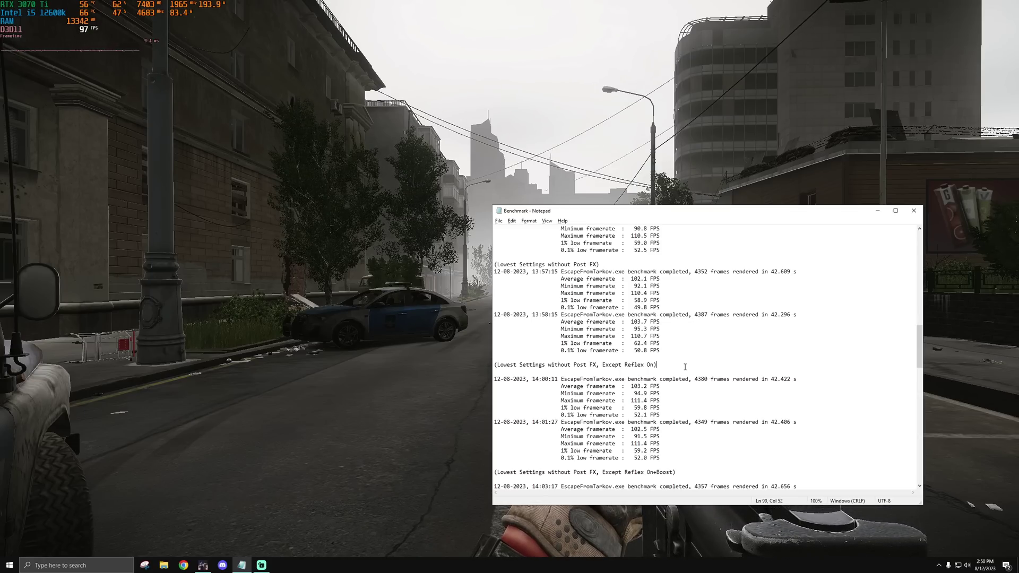
Step: Examine the runs recorded under Lowest Settings without Post FX, Except Reflex On+Boost
scroll(678, 364, "down", 3)
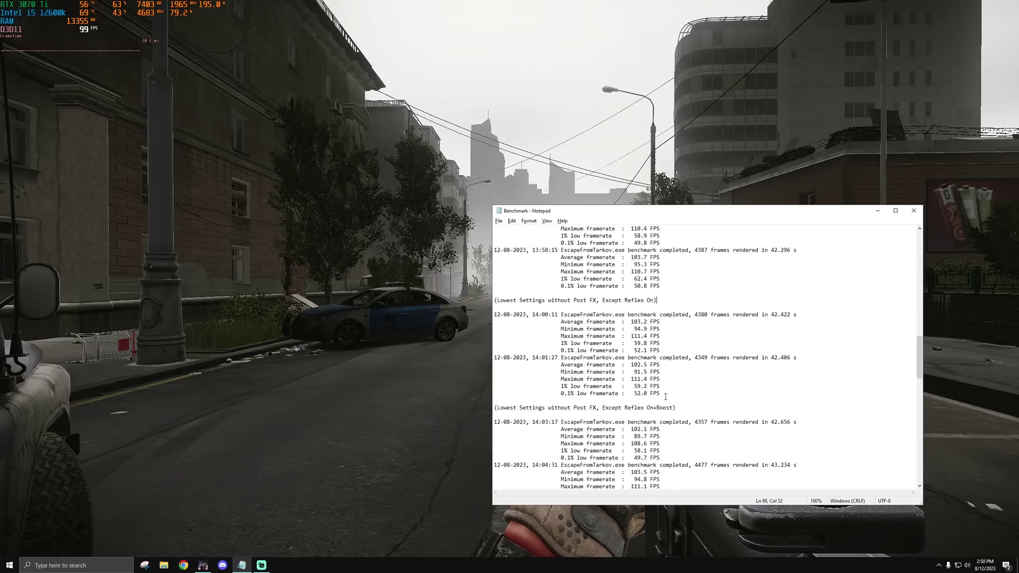
triple_click(603, 405)
left_click(679, 421)
scroll(680, 421, "down", 1)
left_click(676, 425)
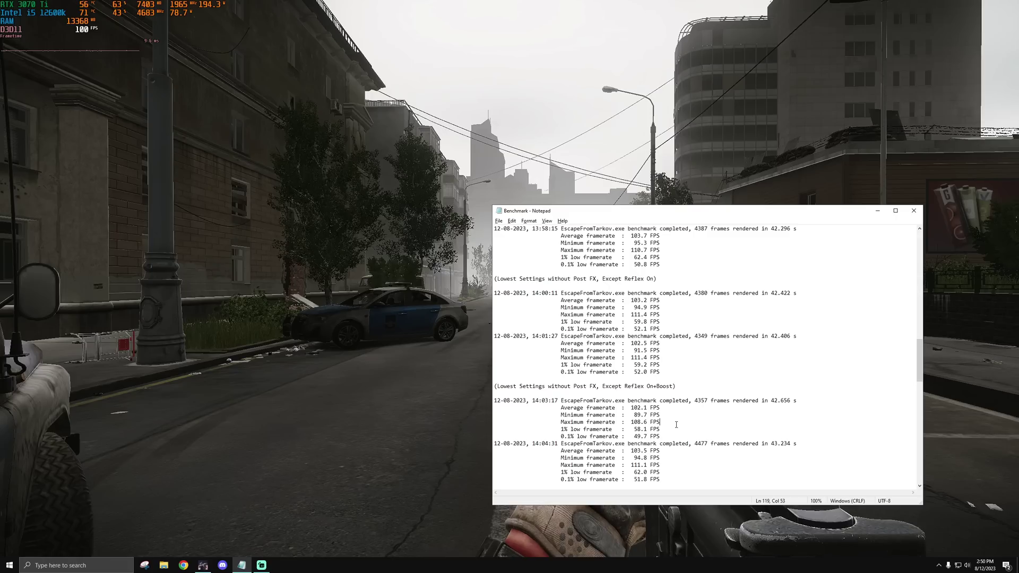
Step: Go back to the Except Reflex On heading and compare its runs with the On+Boost ones
scroll(676, 425, "down", 1)
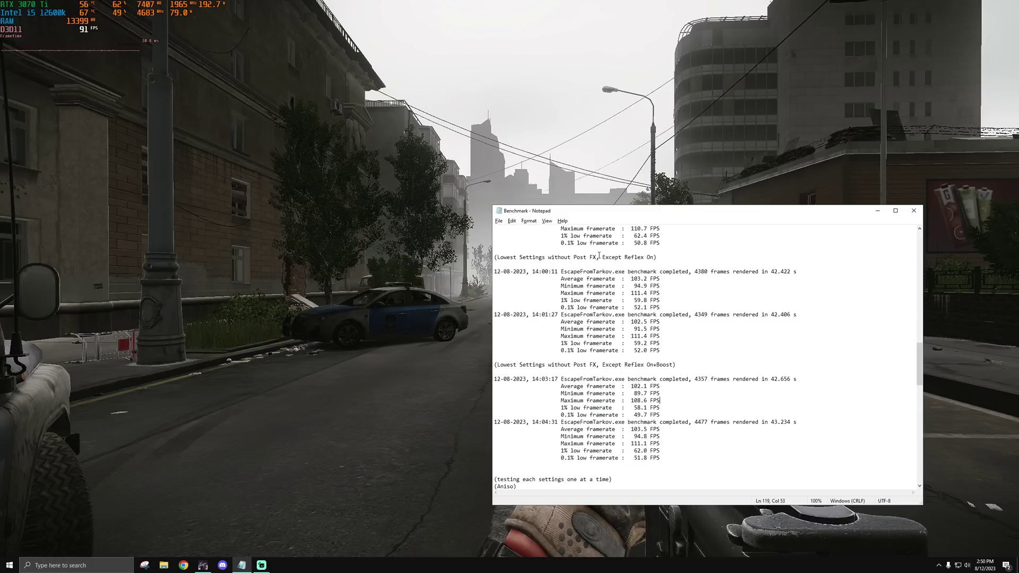
left_click_drag(602, 258, 657, 258)
left_click(668, 269)
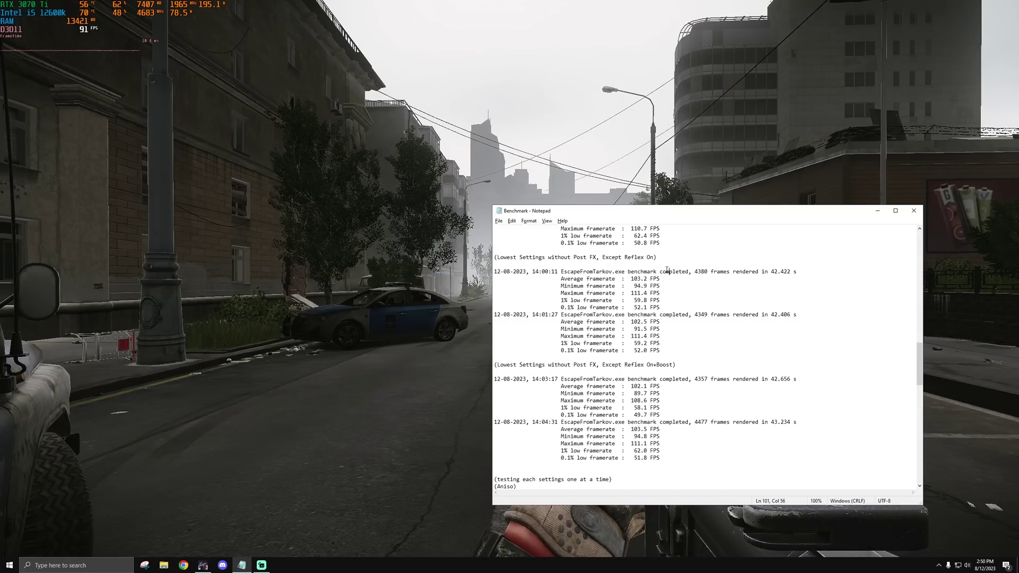
Step: Read the notes on testing each setting one at a time, starting with the anisotropic filtering (Aniso) run
scroll(667, 270, "down", 7)
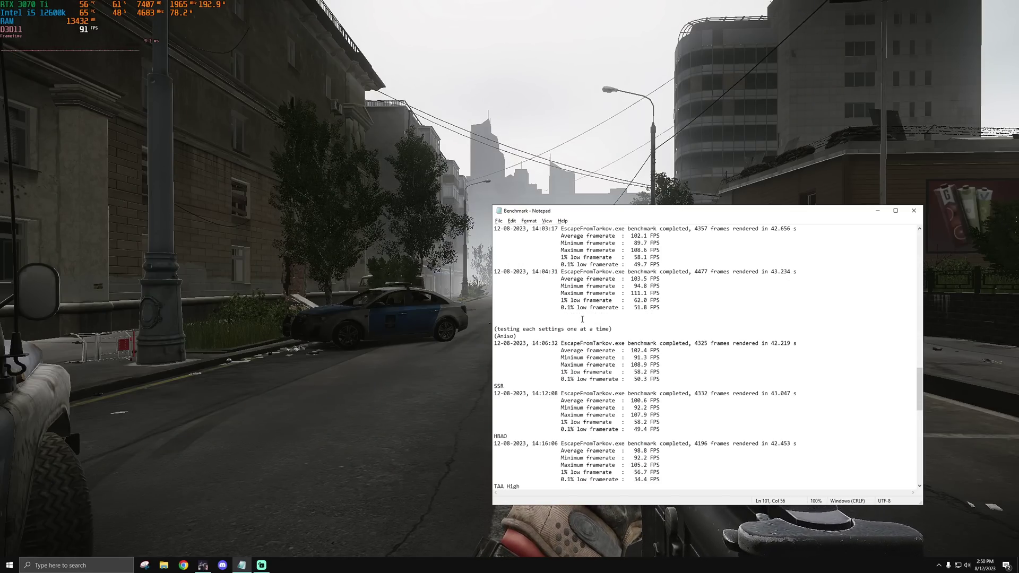
scroll(550, 320, "down", 1)
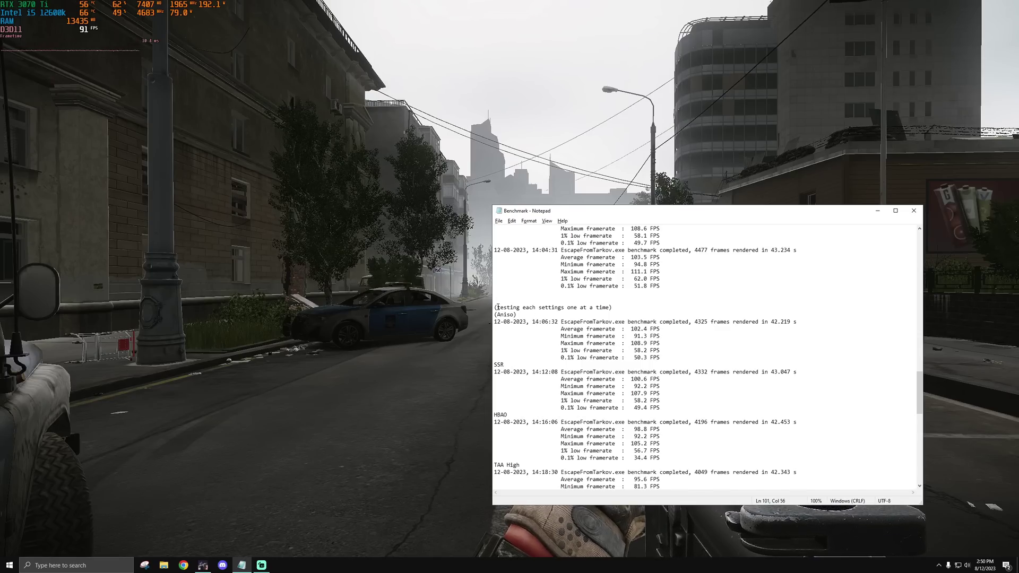
left_click_drag(497, 307, 570, 313)
left_click(569, 313)
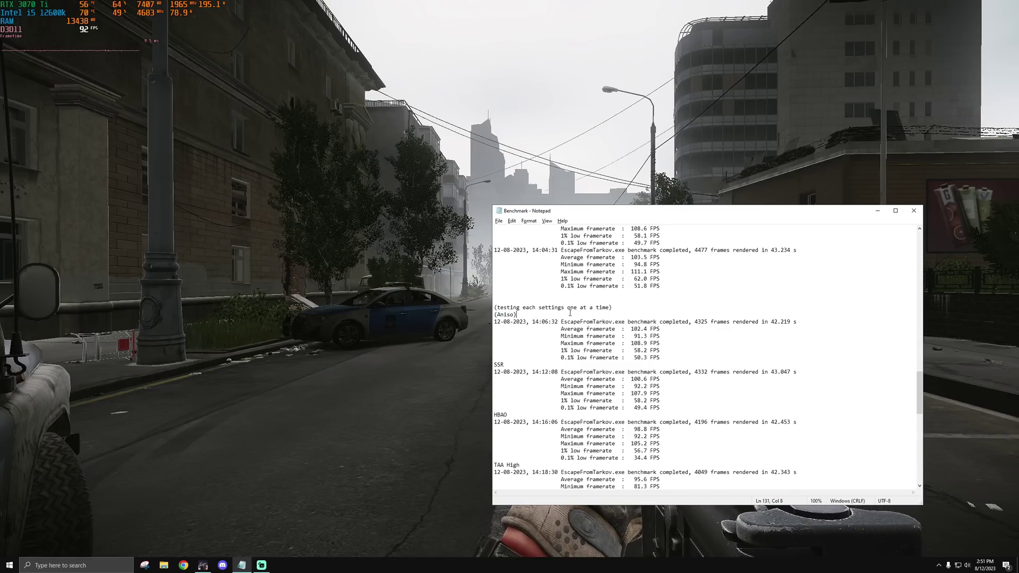
left_click_drag(494, 321, 559, 321)
left_click(560, 322)
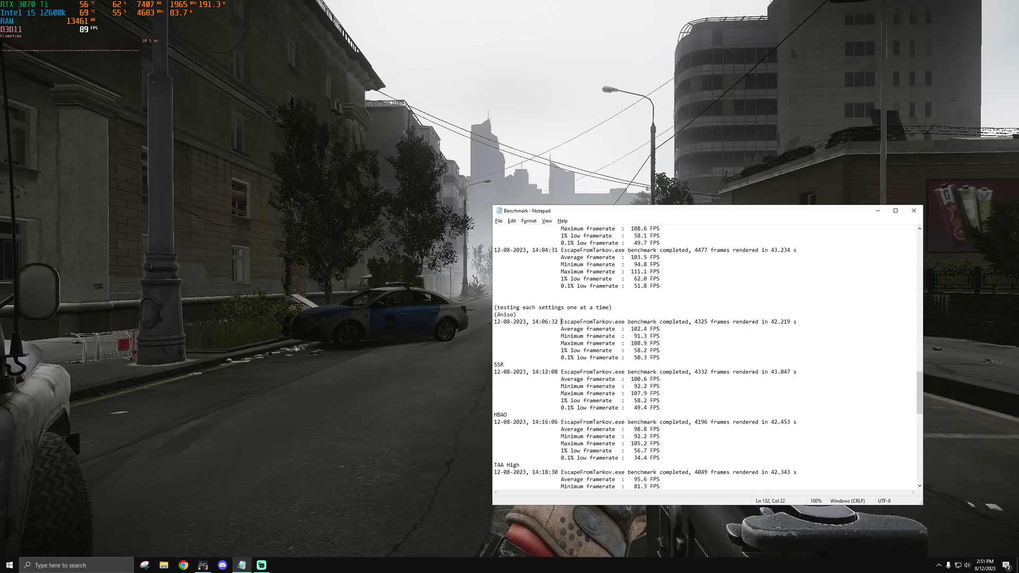
Step: Return to the game, turn anisotropic filtering on in the graphics settings, save and resume the raid
left_click(261, 565)
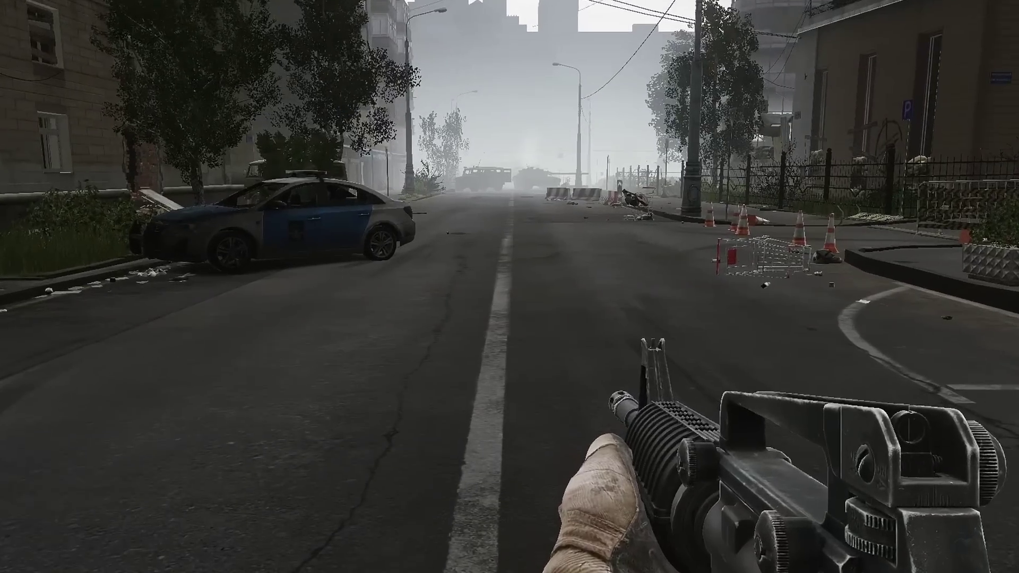
key("w")
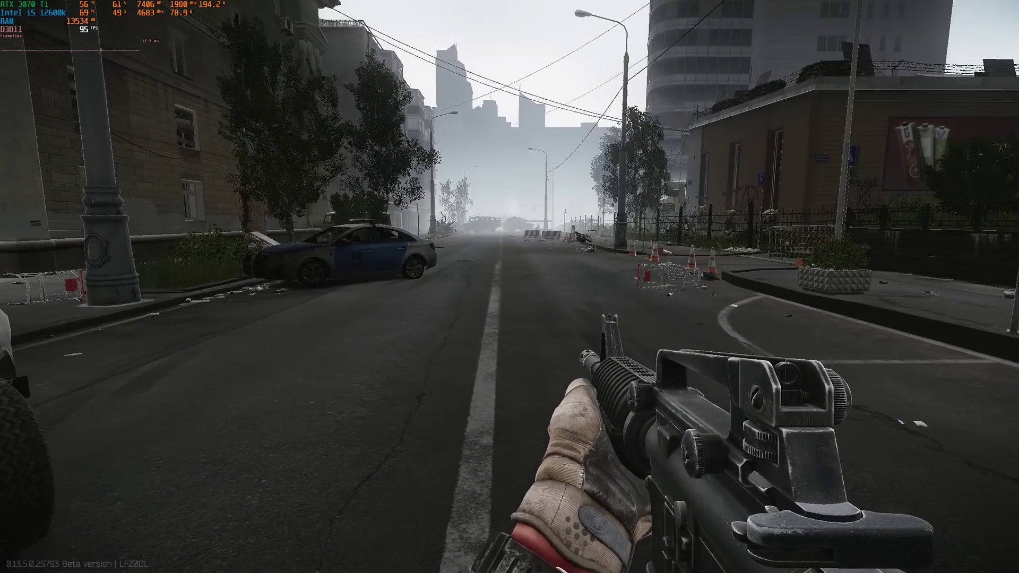
key("Escape")
left_click(1002, 564)
left_click(395, 62)
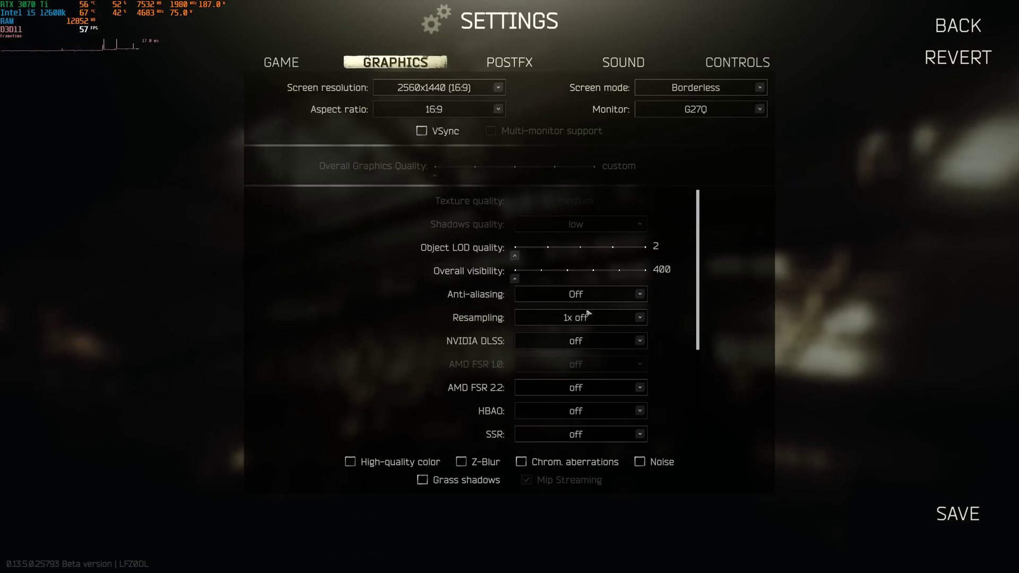
scroll(573, 327, "down", 5)
left_click(575, 293)
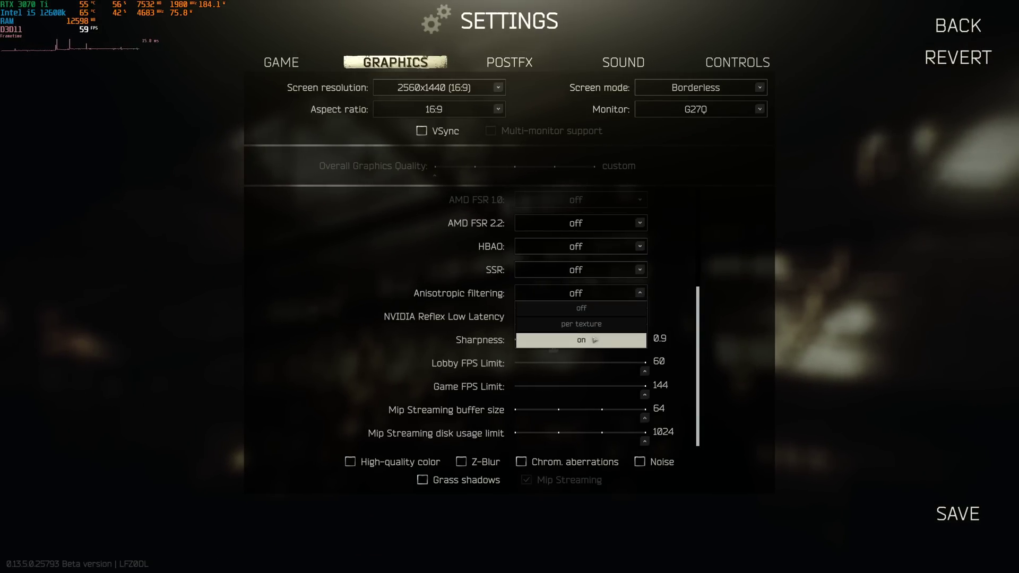
left_click(576, 322)
left_click(957, 513)
key("Escape")
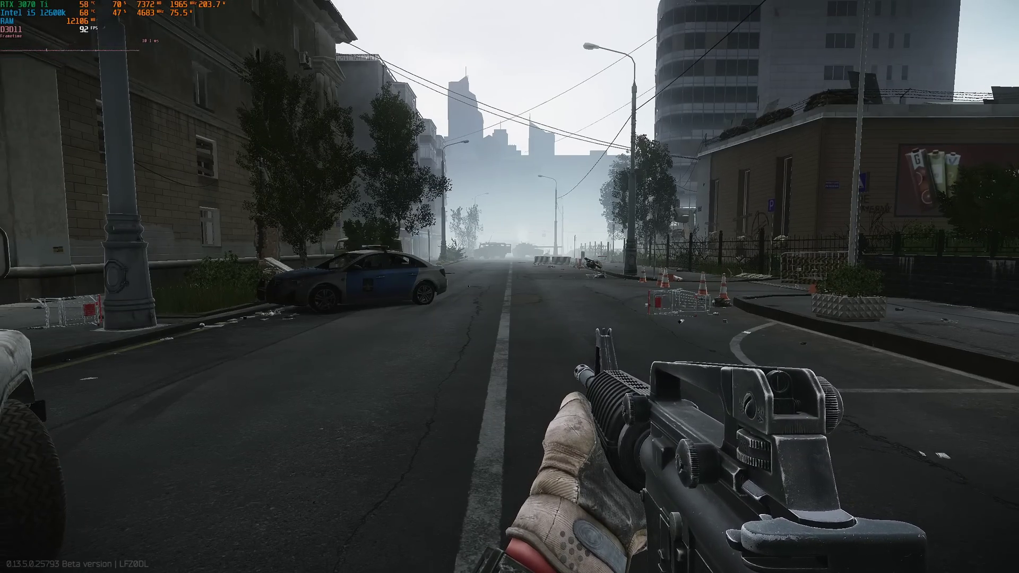
Step: Reopen the graphics settings and look over the NVIDIA Reflex Low Latency and anisotropic filtering options
key("Escape")
left_click(997, 565)
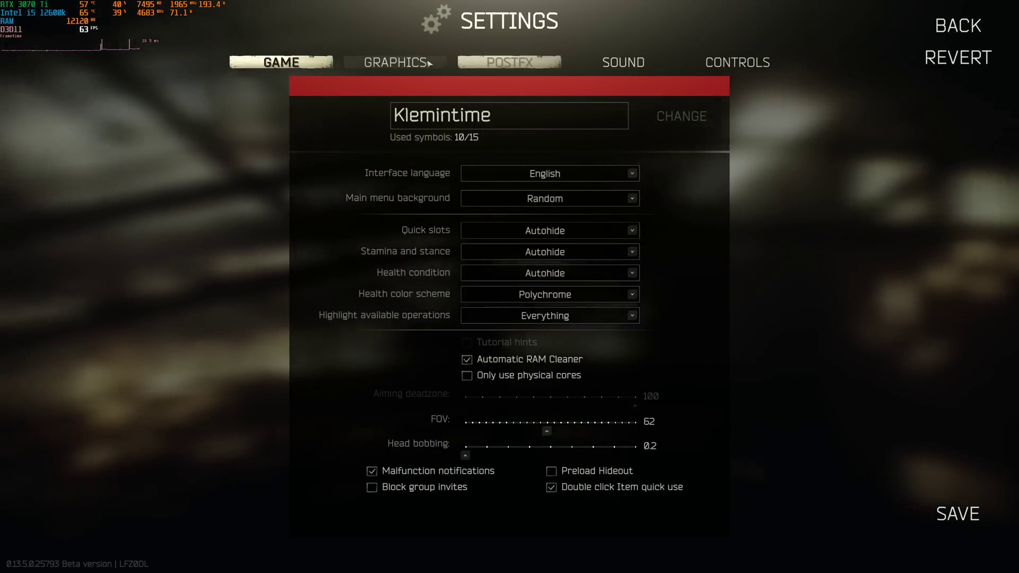
left_click(396, 62)
scroll(614, 326, "down", 5)
left_click(588, 317)
left_click(576, 315)
left_click(578, 294)
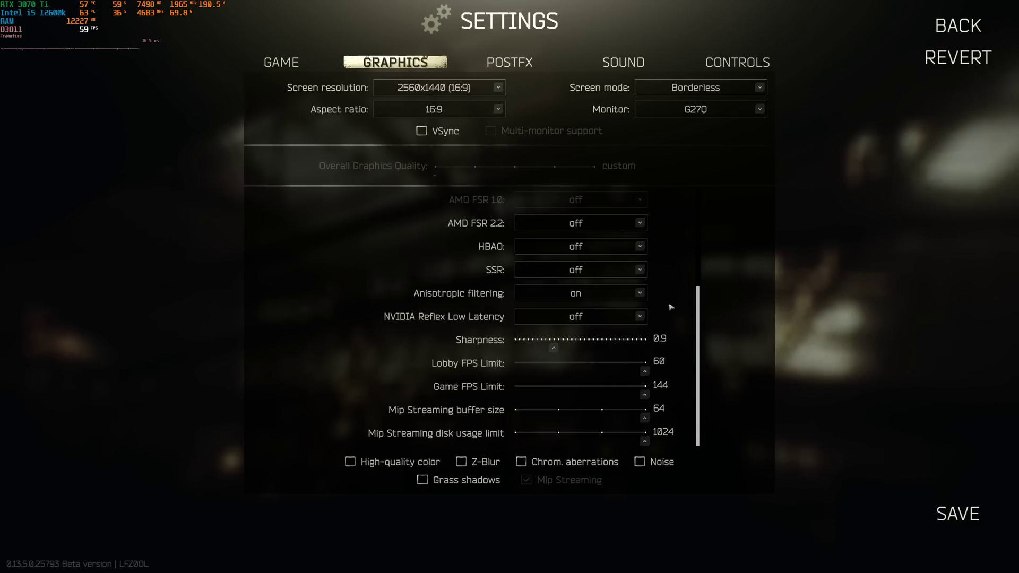
Step: Keep anisotropic filtering on and set NVIDIA Reflex Low Latency to on
left_click(576, 293)
left_click(576, 321)
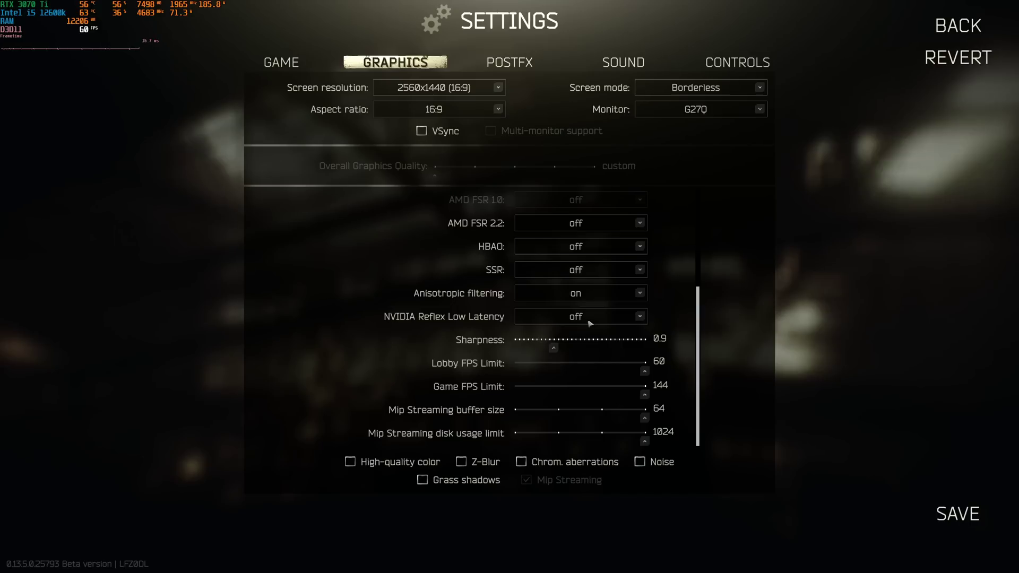
left_click(587, 318)
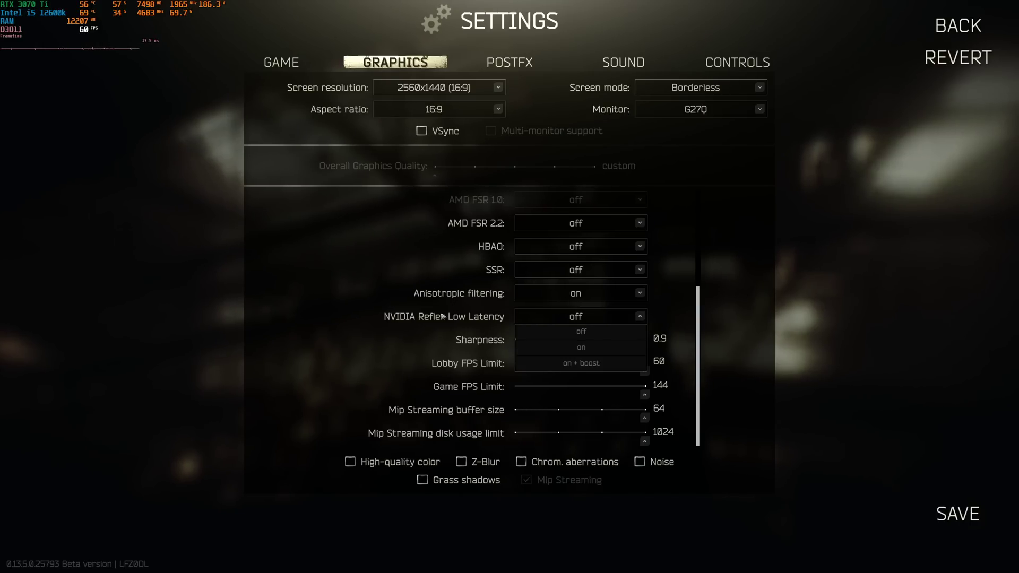
left_click(541, 348)
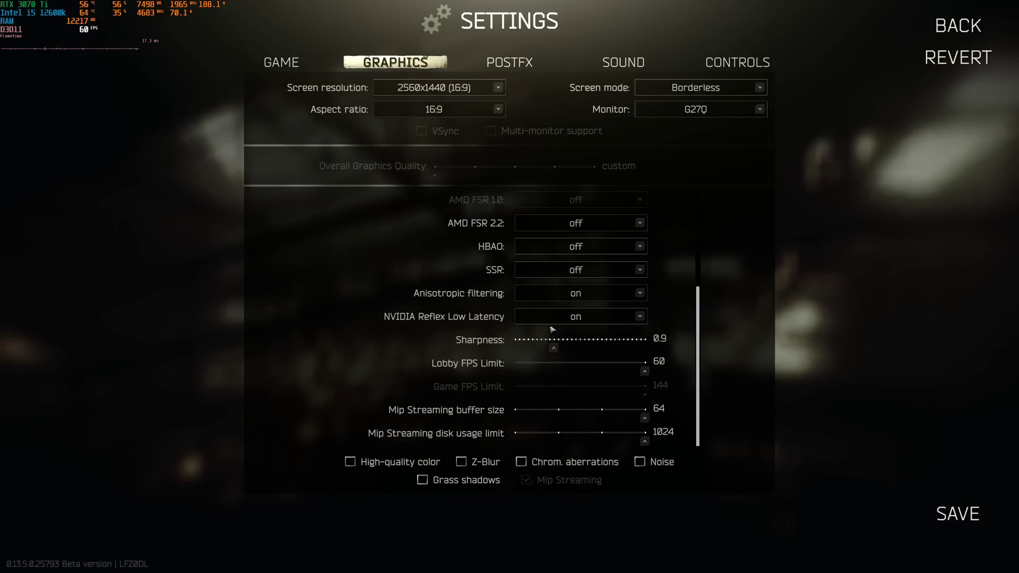
Step: Set SSR to high in the graphics settings, save and return to the raid
scroll(659, 336, "up", 3)
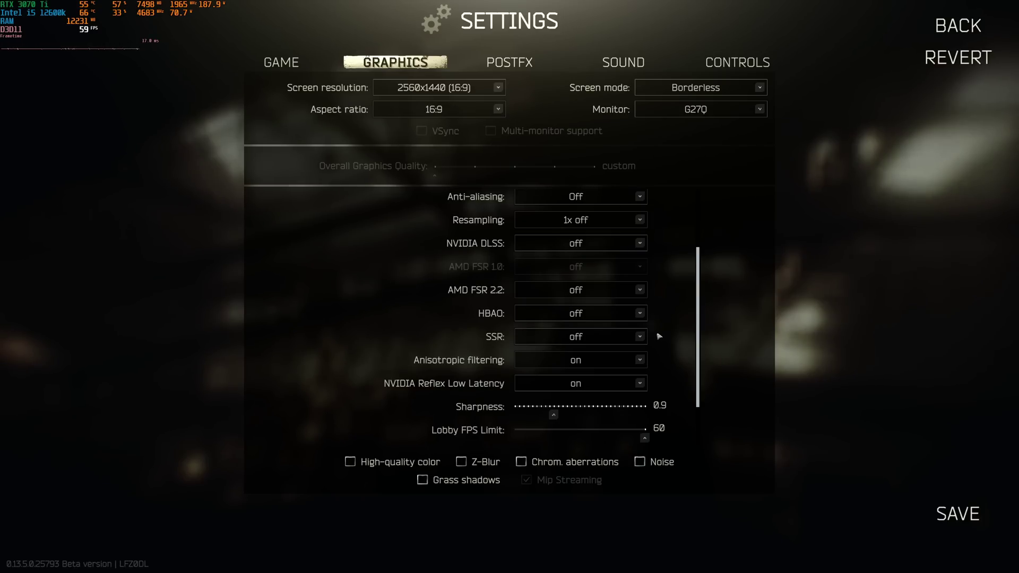
scroll(659, 336, "down", 3)
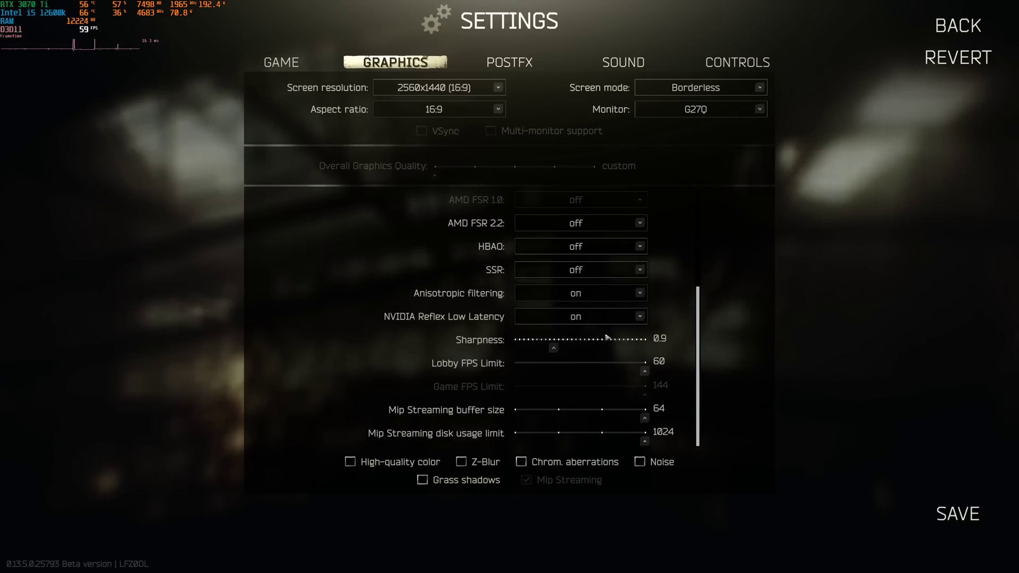
left_click(578, 271)
left_click(575, 332)
left_click(939, 509)
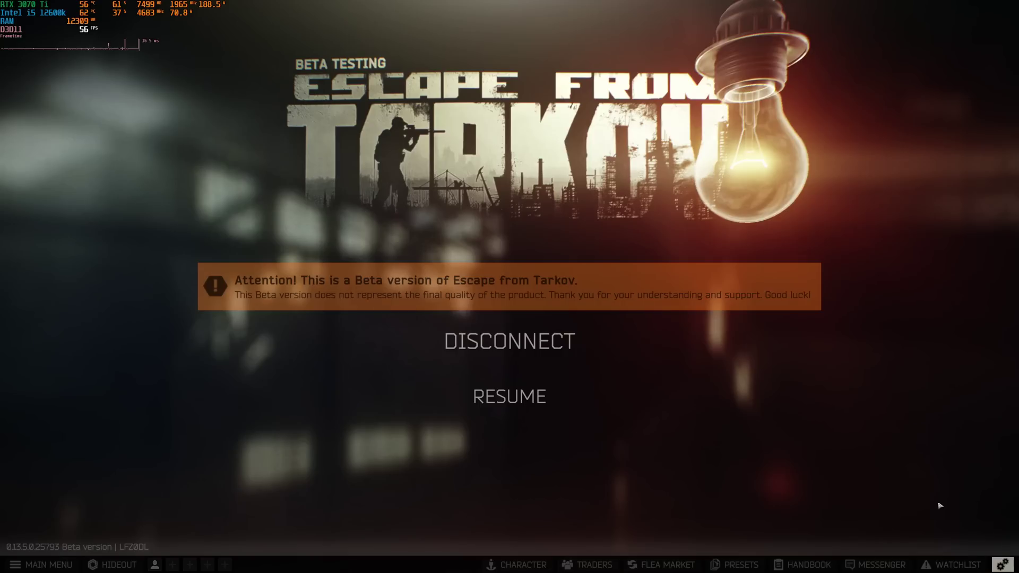
key("Escape")
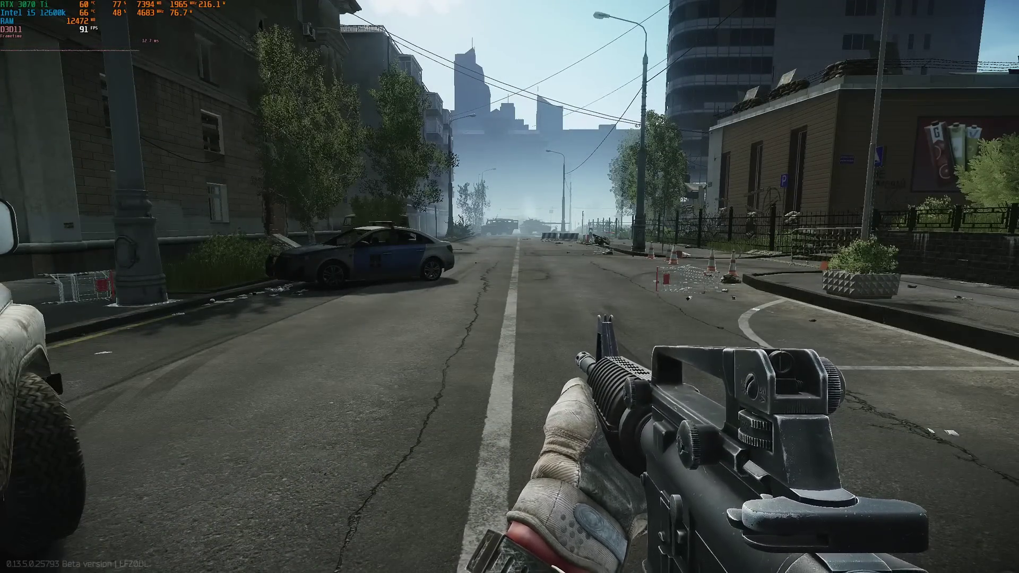
Step: Reopen the graphics settings, set HBAO to high, save and resume the raid
key("Escape")
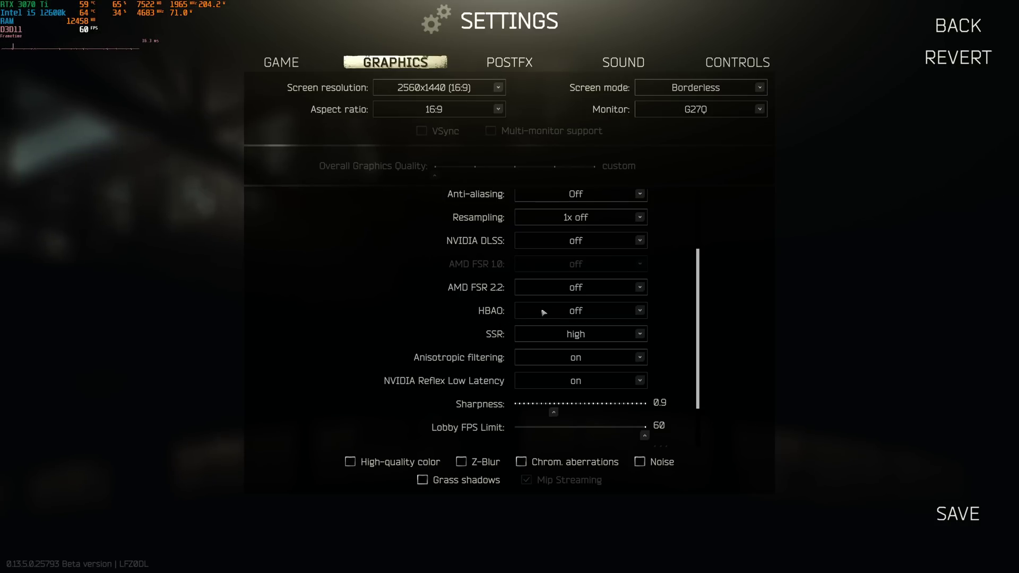
left_click(543, 312)
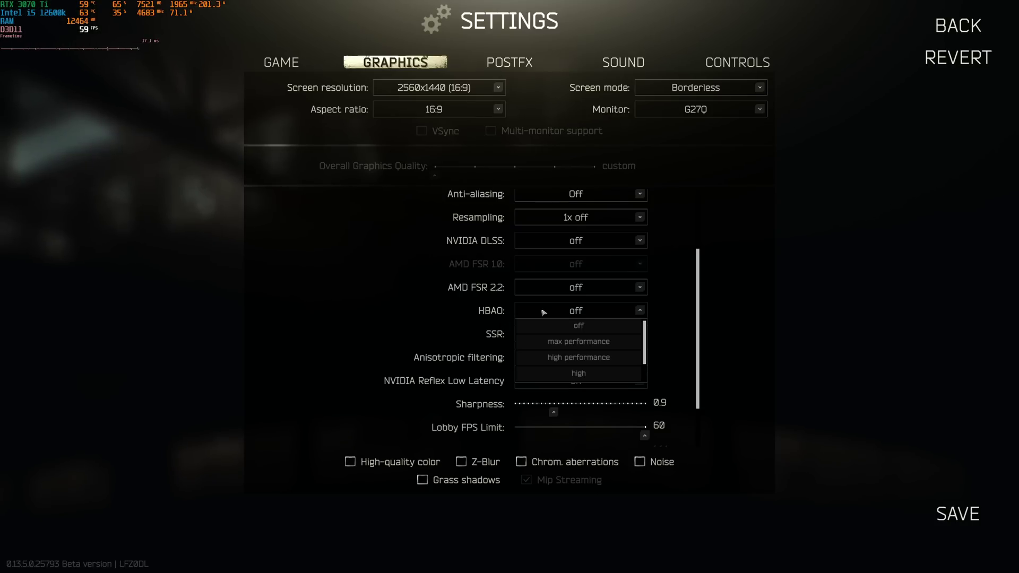
left_click(578, 371)
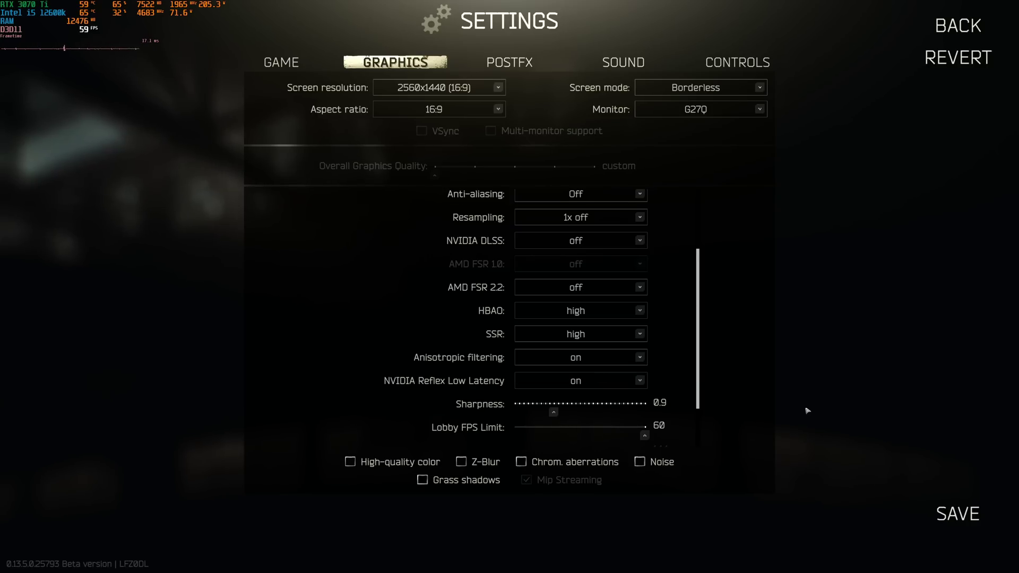
left_click(957, 514)
key("Escape")
Step: Move along the street and look around to judge the shading on the cars, trees and buildings with HBAO on high
key("w")
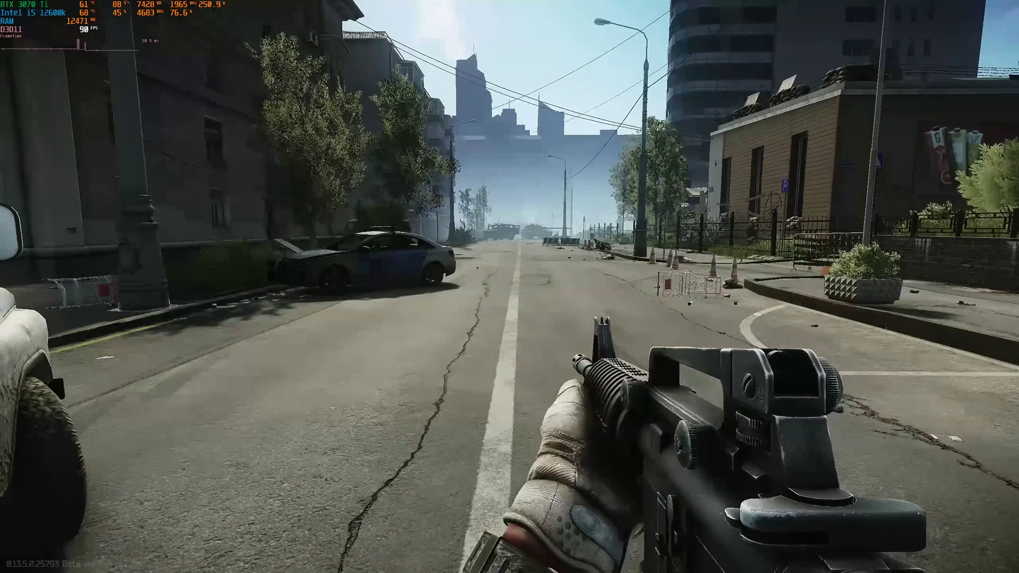
key("w")
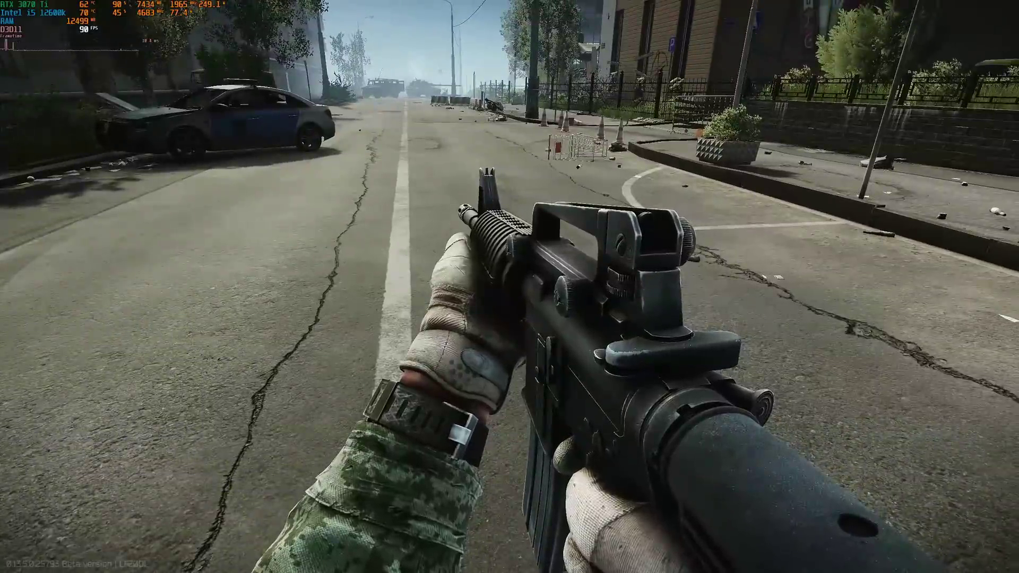
key("w")
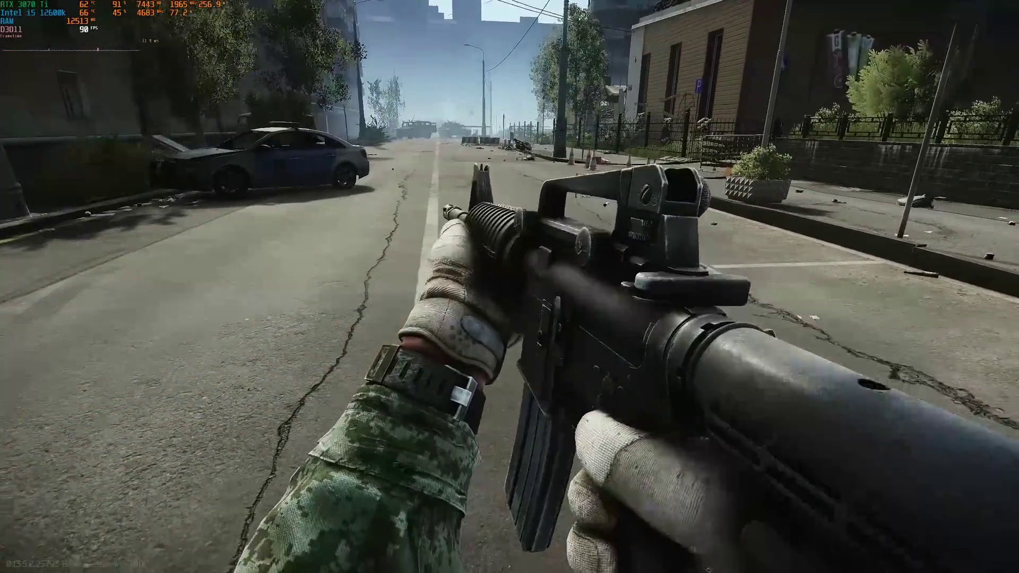
key("l")
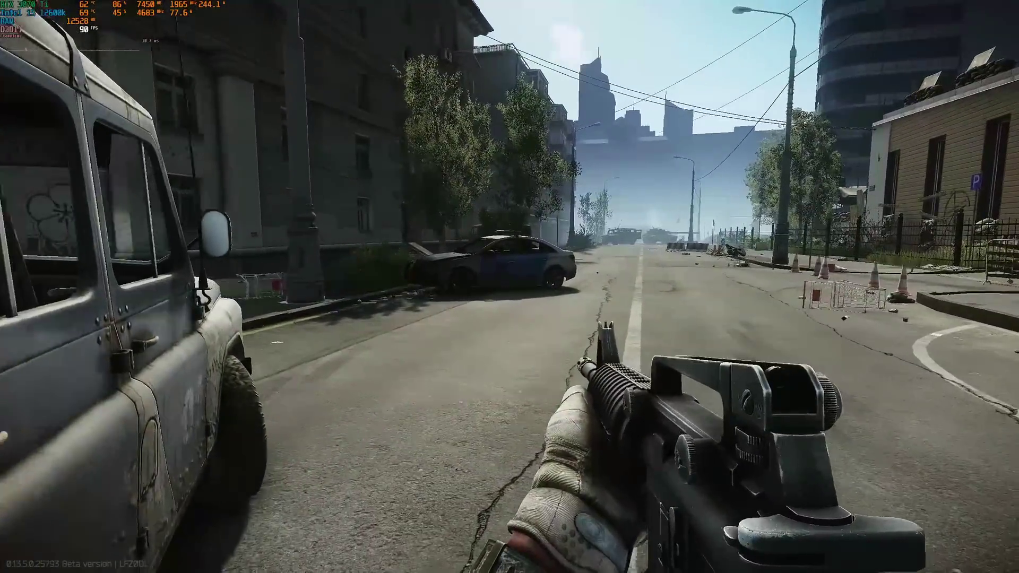
right_click(510, 286)
right_click(510, 287)
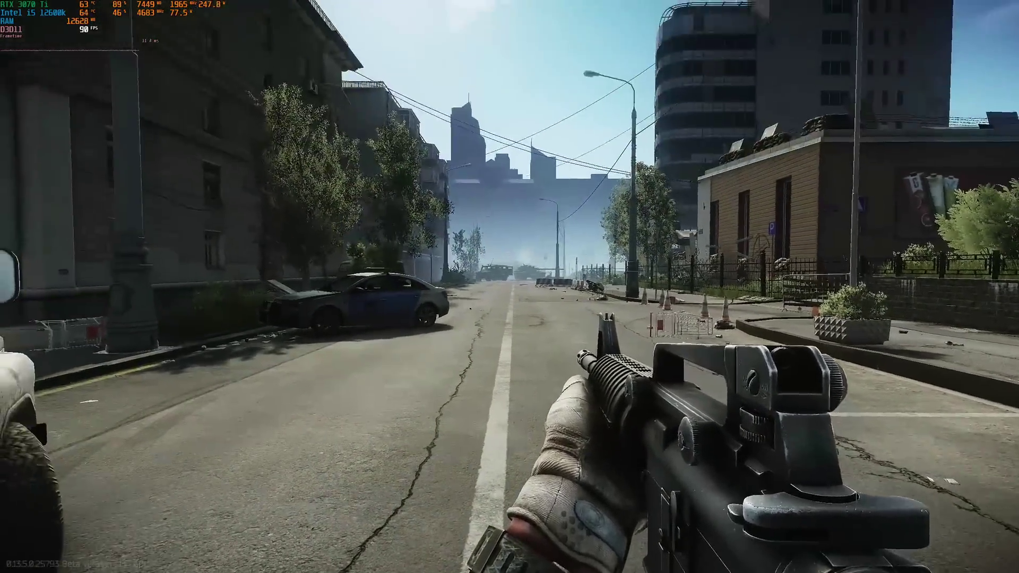
Step: Go back to the graphics settings, browse the HBAO quality levels, set HBAO to max performance and save
key("Escape")
left_click(955, 561)
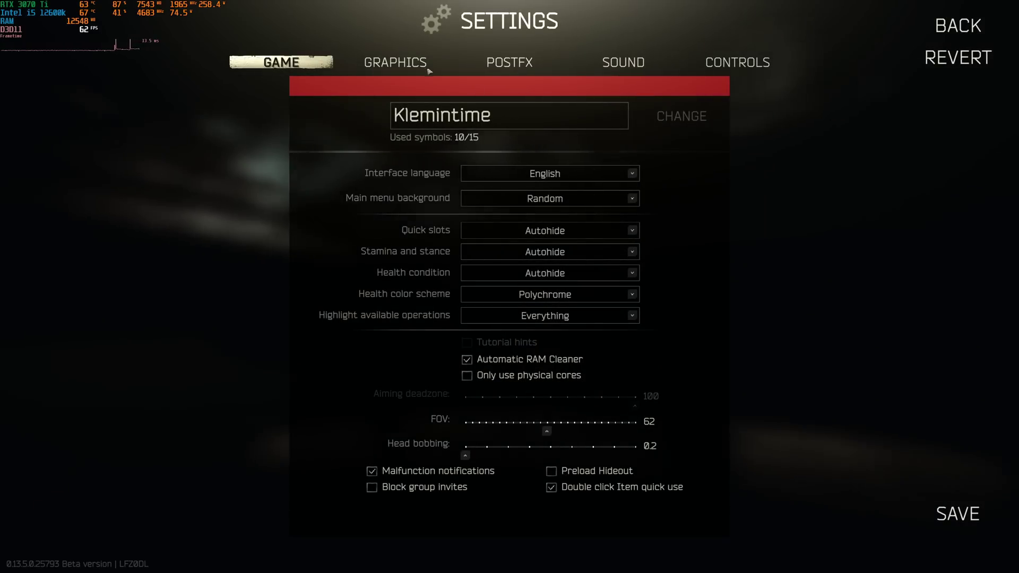
left_click(395, 62)
scroll(631, 337, "down", 5)
left_click(572, 248)
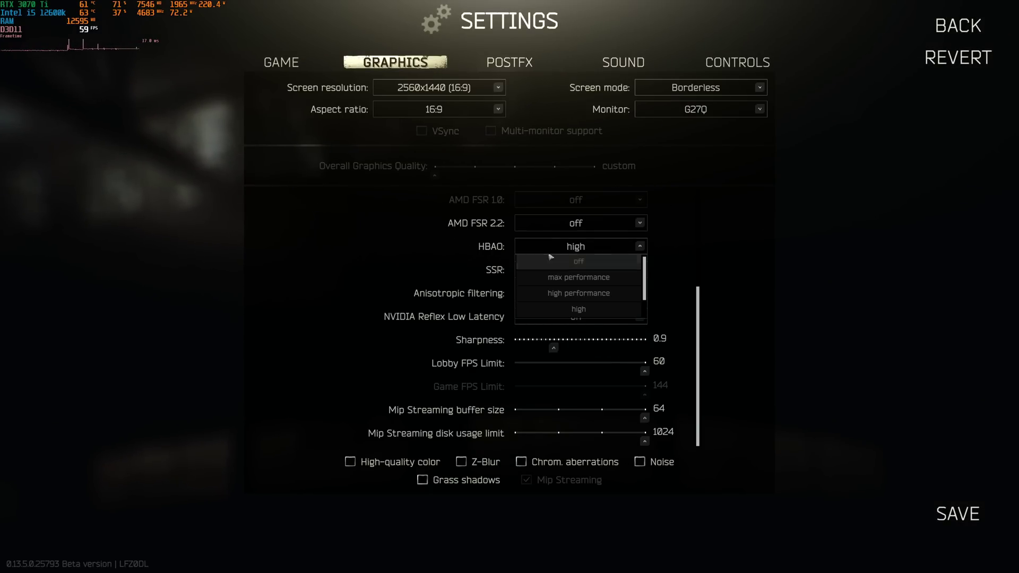
key("Down")
key("Down")
key("Down")
key("Down")
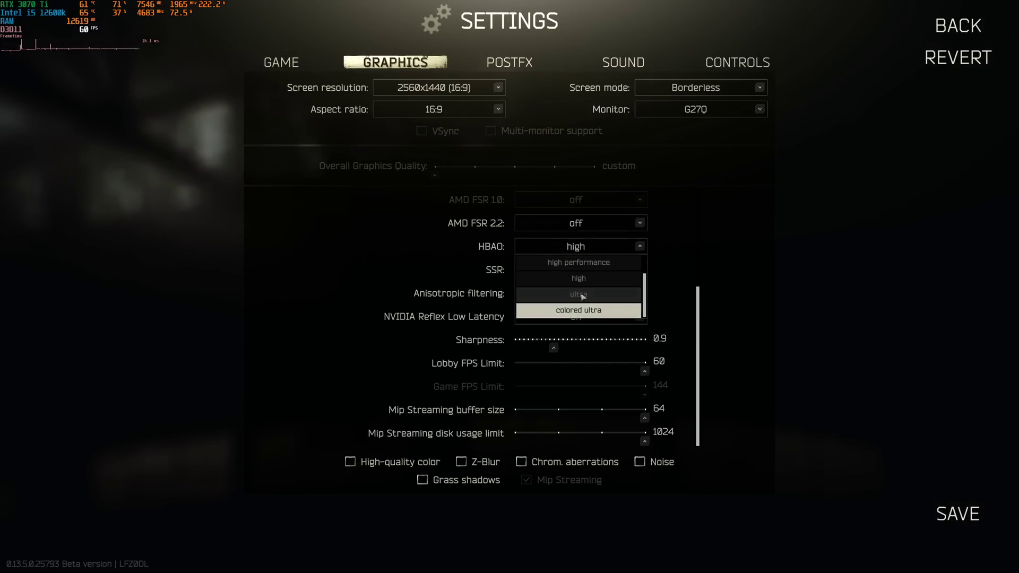
key("Up")
key("Up")
key("Up")
left_click(577, 279)
left_click(957, 514)
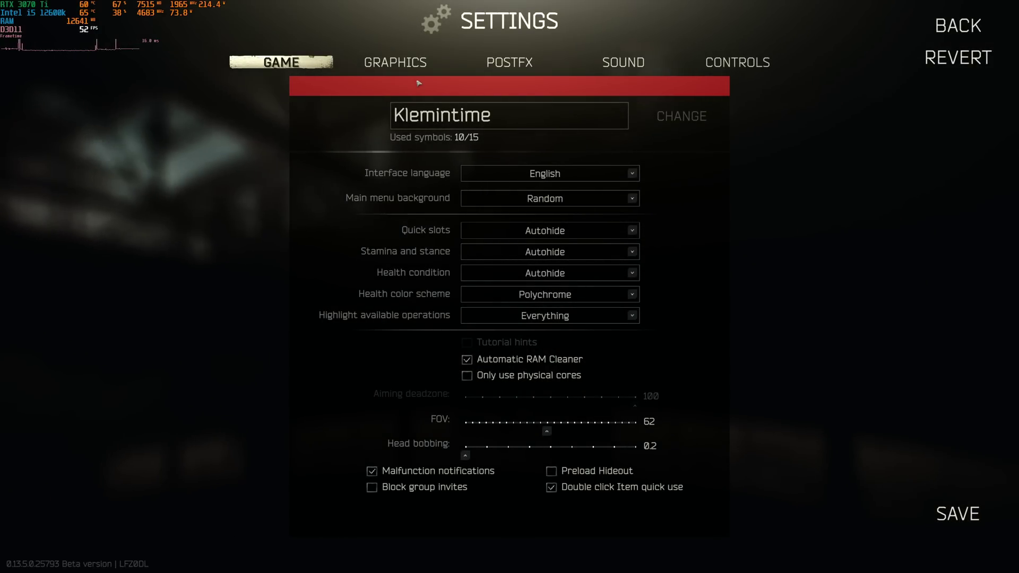
Step: Set HBAO back to high in the graphics settings and return to the raid
left_click(395, 63)
scroll(562, 350, "down", 1)
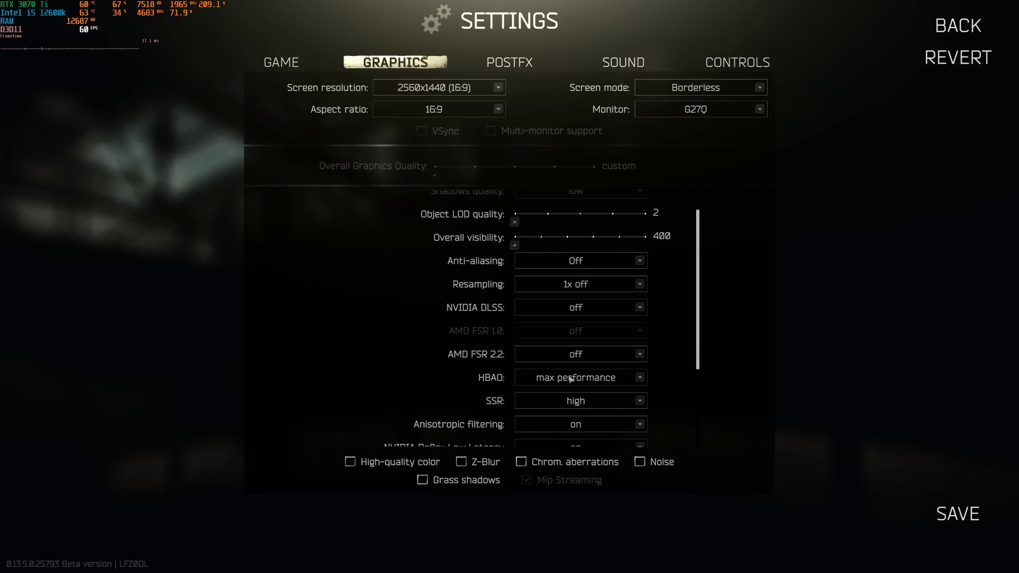
left_click(569, 378)
left_click(576, 456)
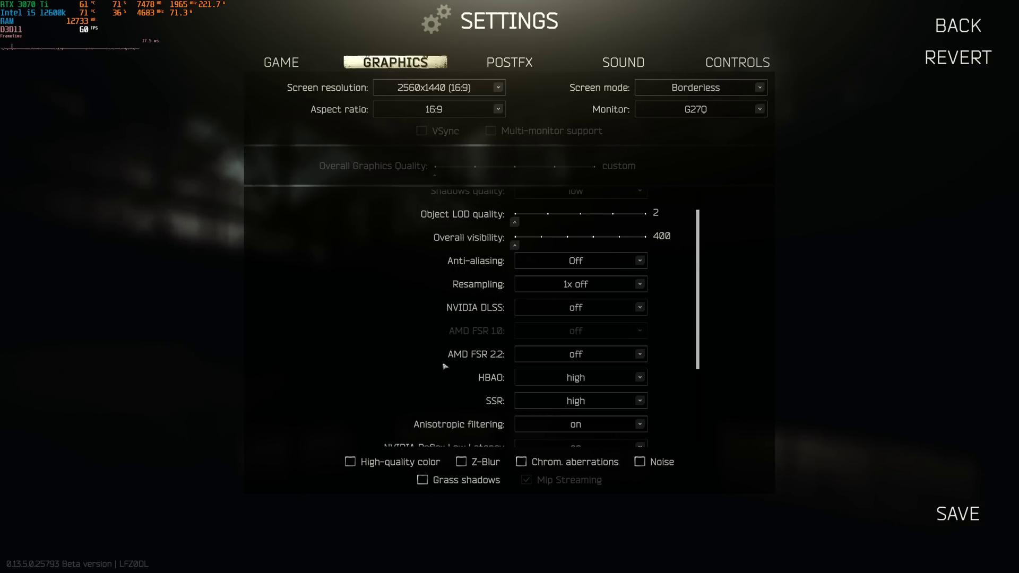
mouse_move(380, 333)
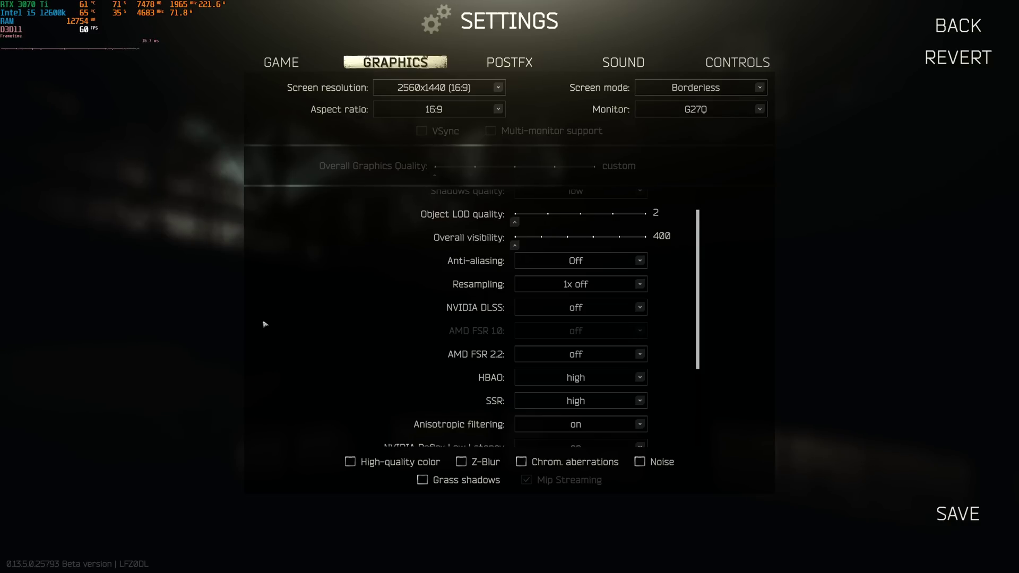
mouse_move(518, 314)
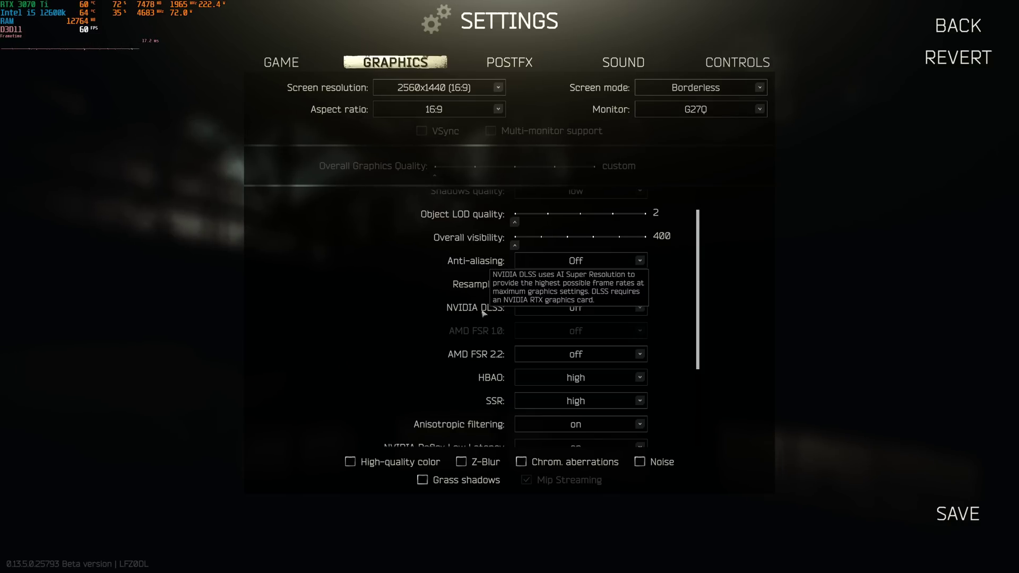
key("Escape")
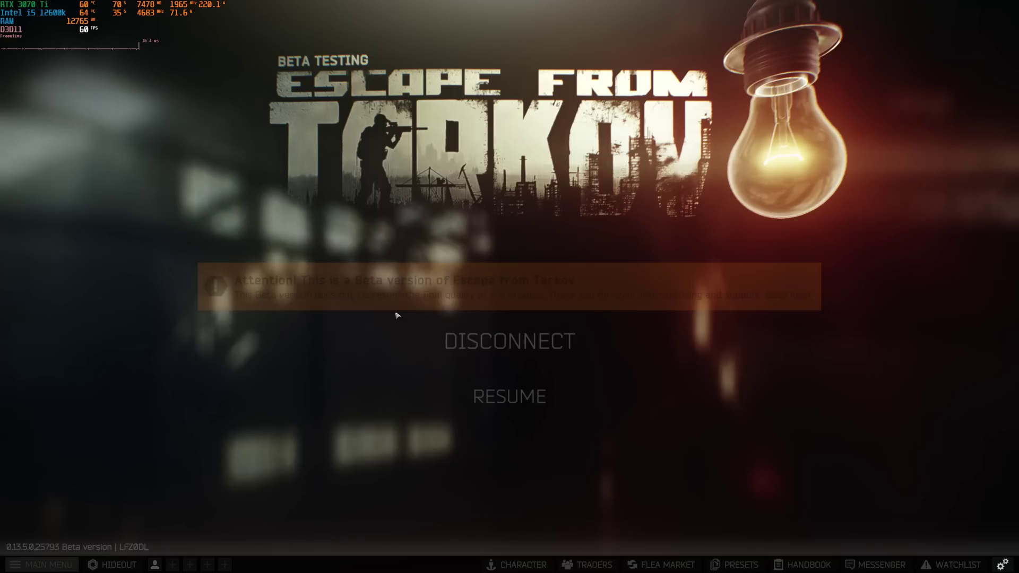
key("Escape")
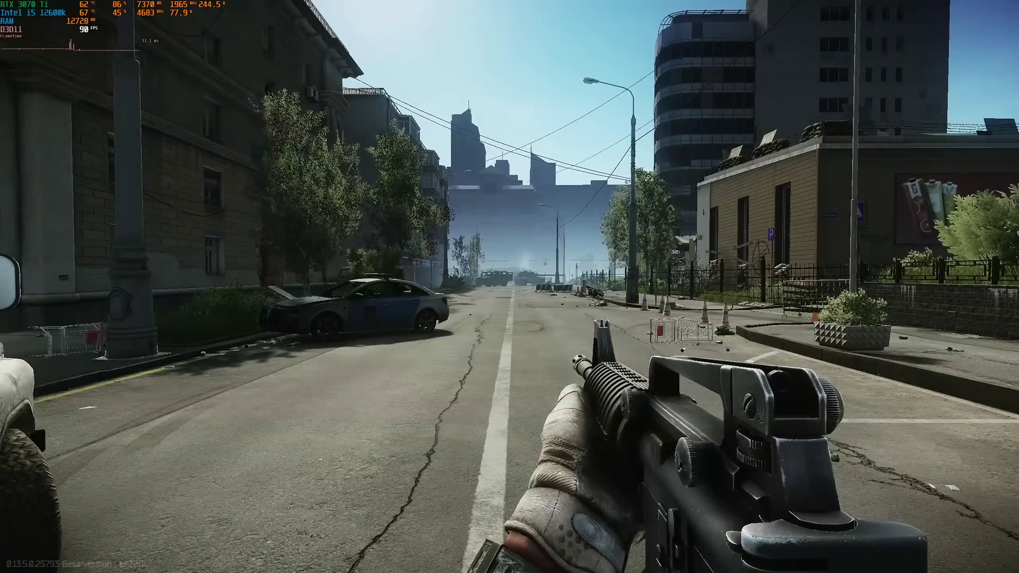
Step: Sidestep on the street to inspect the scene's sharpness and detail with NVIDIA DLSS off
key("d")
key("a")
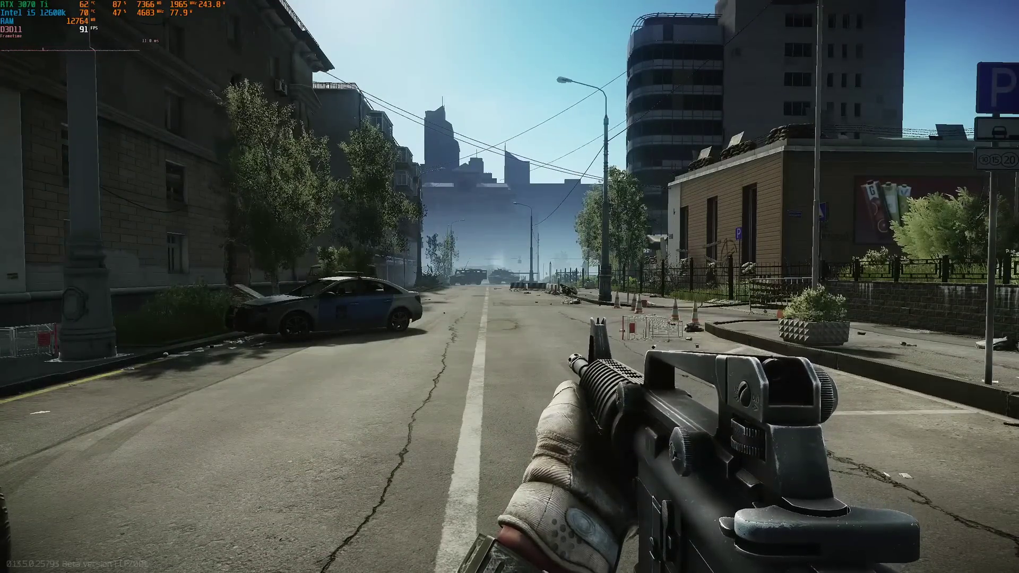
key("a")
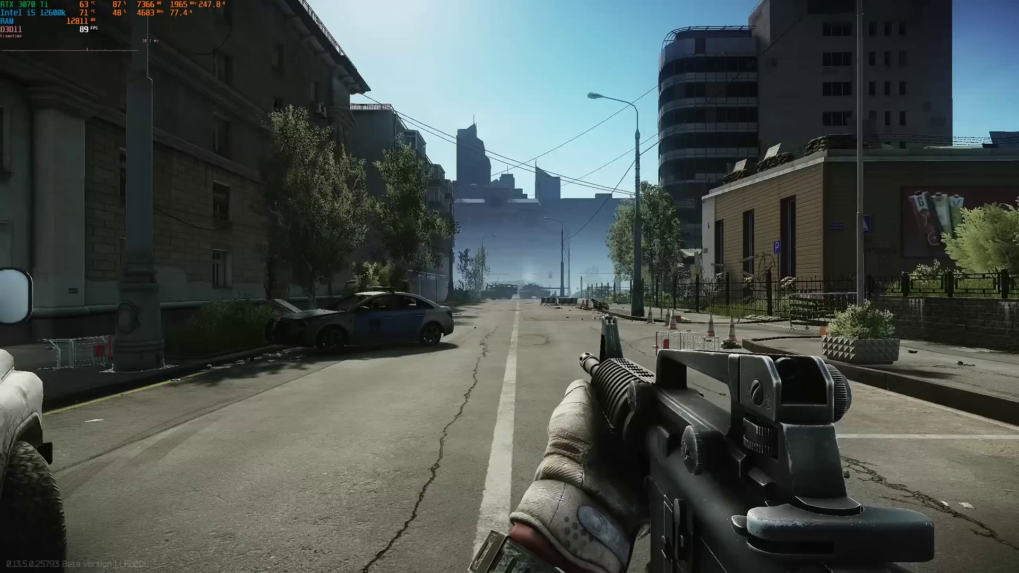
Step: Open the graphics settings, set NVIDIA DLSS to performance, save and resume the raid
key("Escape")
left_click(419, 62)
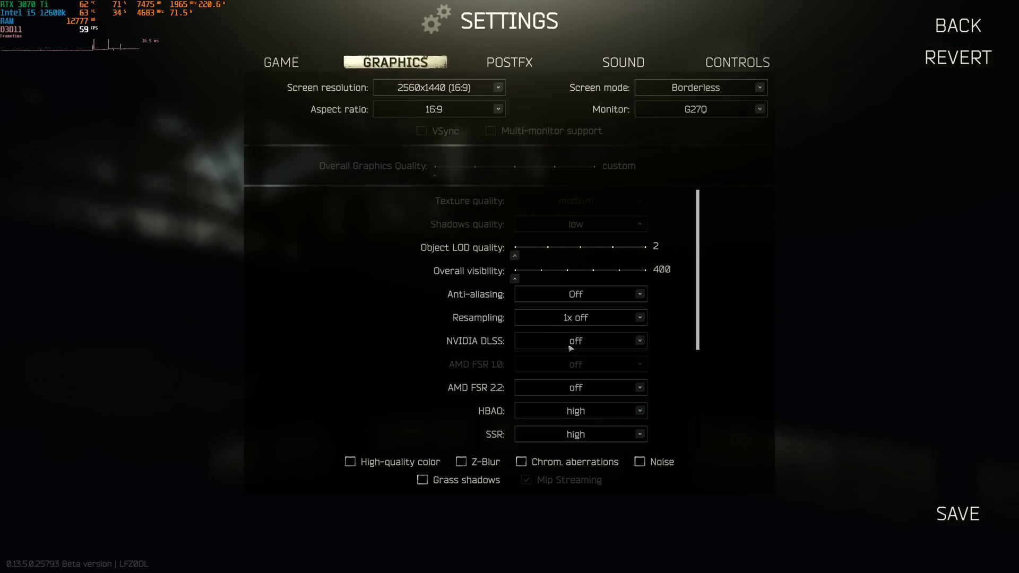
left_click(530, 341)
left_click(582, 405)
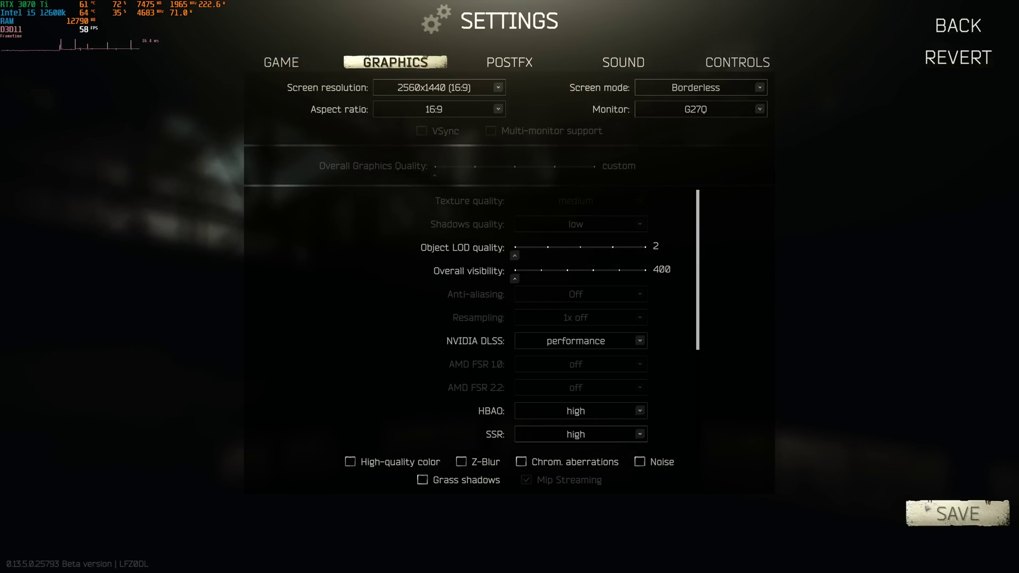
left_click(926, 508)
key("Escape")
key("Escape")
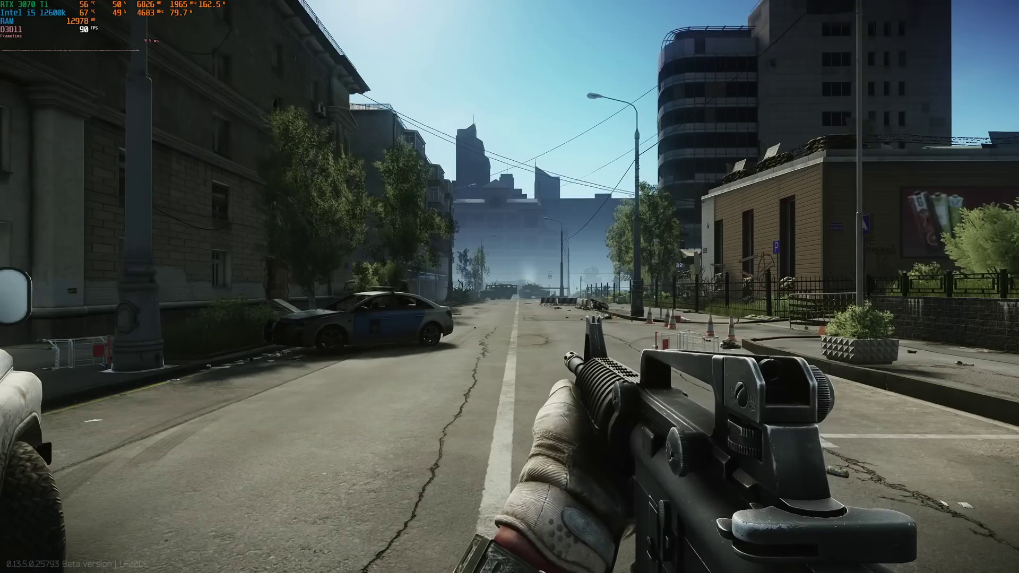
Step: Reopen the graphics settings from the raid and turn NVIDIA DLSS back off
key("Escape")
left_click(1003, 565)
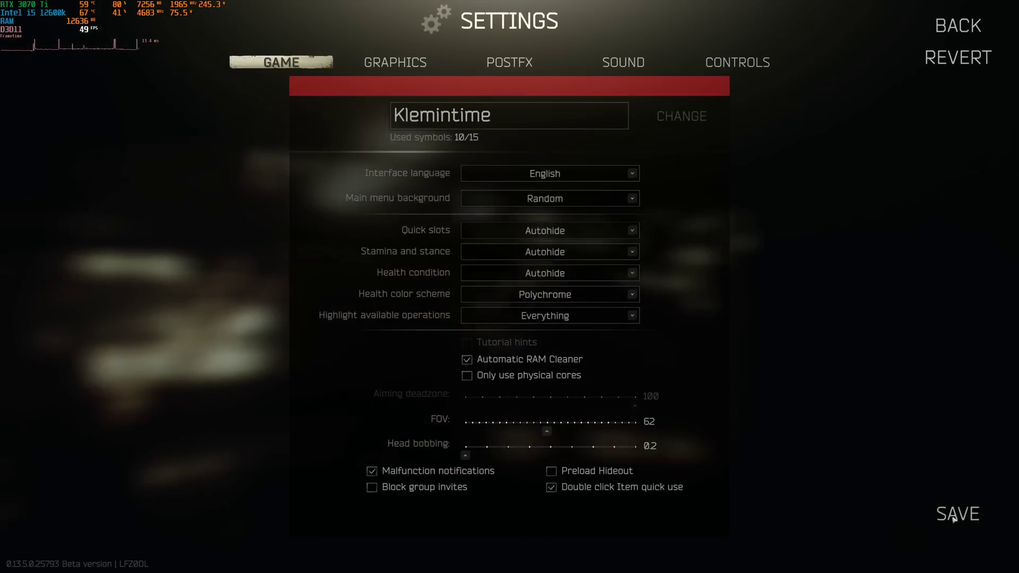
left_click(395, 64)
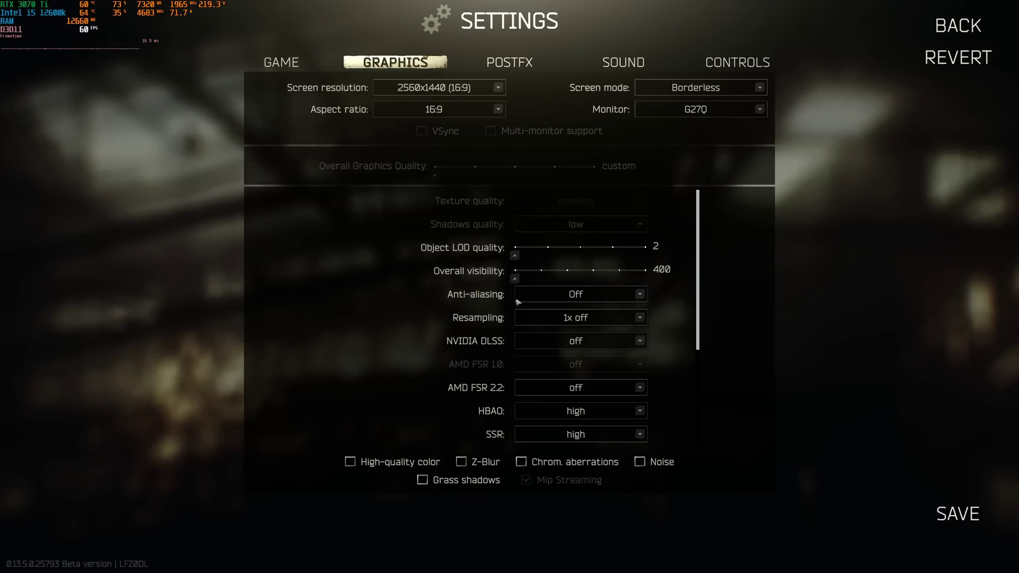
Step: Switch to the Benchmark notes in Notepad and read on from the Aniso run through the SSR and HBAO results
key("alt+Tab")
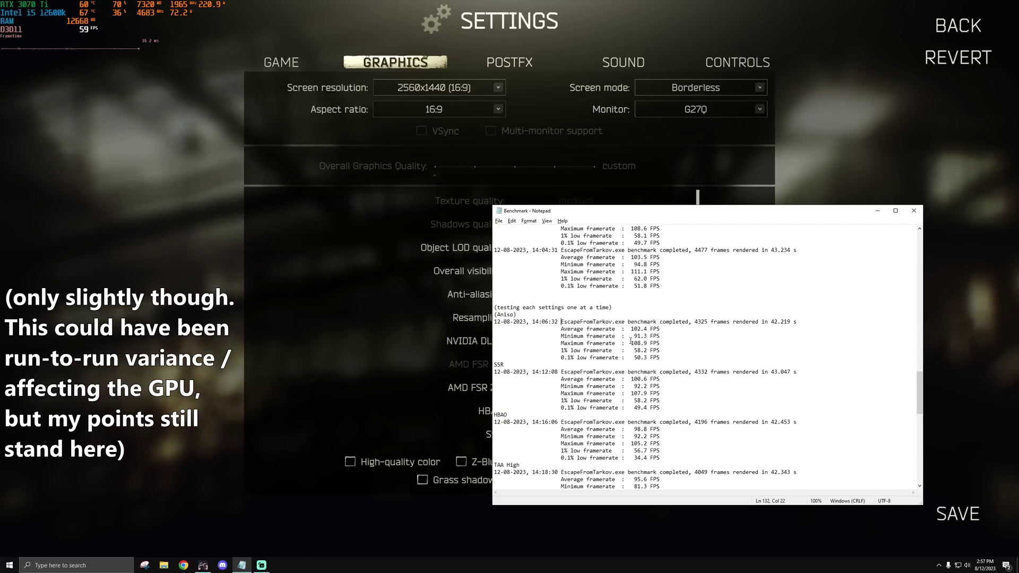
scroll(621, 340, "down", 2)
mouse_move(490, 279)
left_mouse_down()
mouse_move(515, 280)
mouse_move(477, 279)
left_mouse_up()
scroll(560, 294, "down", 1)
scroll(611, 435, "down", 1)
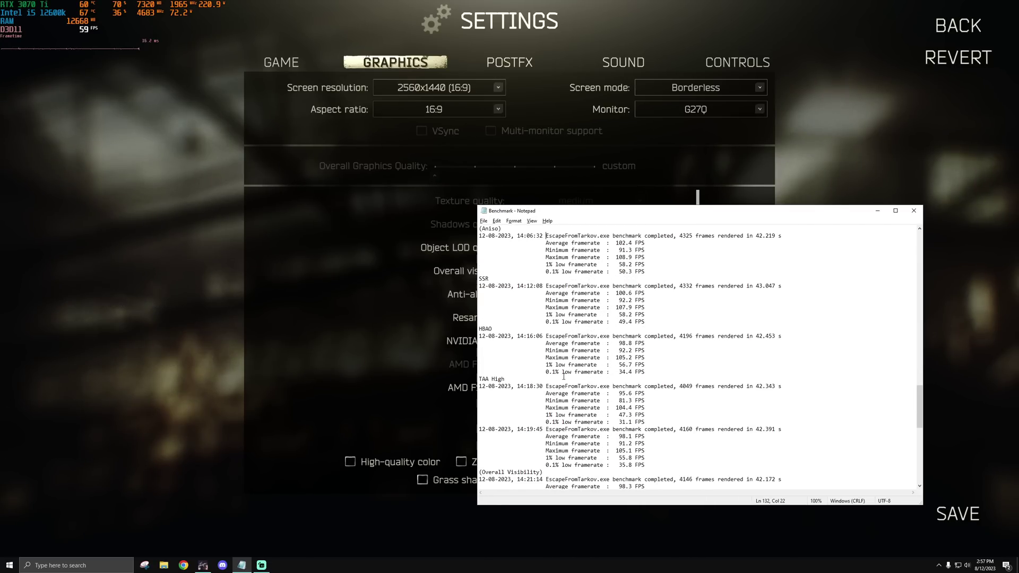
Step: Examine the framerates of the first run under the TAA High heading
left_click_drag(483, 386, 618, 396)
left_click(603, 385)
triple_click(552, 385)
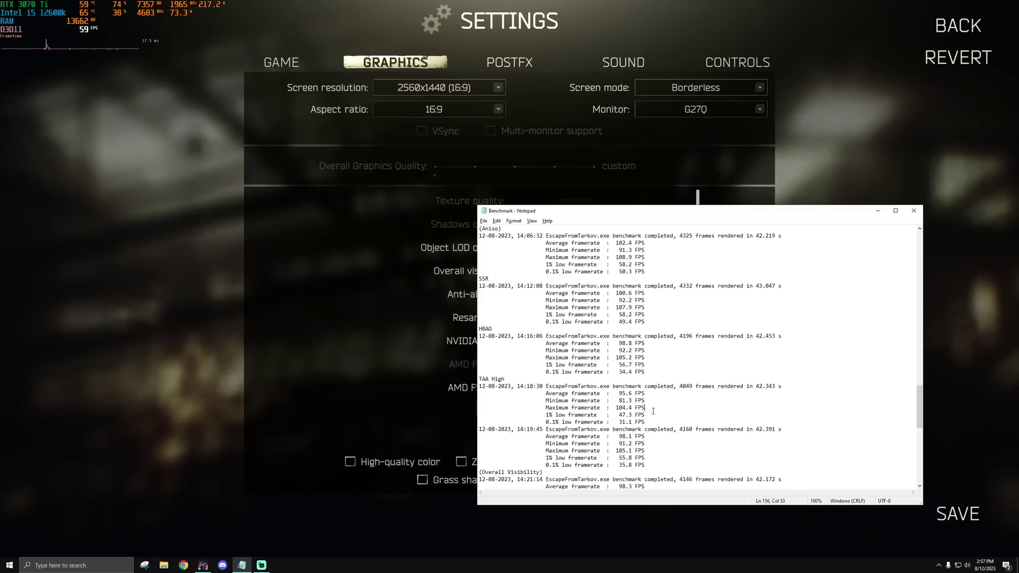
Step: Switch from the Benchmark notes to the game and look through the NVIDIA DLSS options
left_click(610, 435)
scroll(610, 435, "up", 2)
key("alt+Tab")
left_click(533, 340)
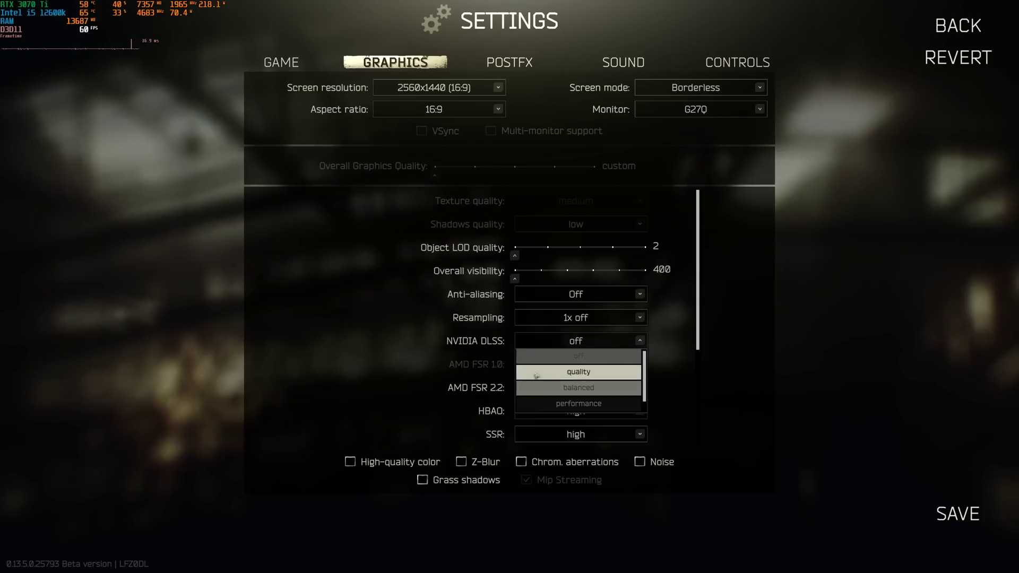
left_click(533, 340)
Step: Return to the Benchmark notes and compare the HBAO run with the runs under the TAA High heading
key("alt+Tab")
scroll(530, 345, "down", 2)
left_click_drag(522, 339, 583, 366)
left_click(571, 357)
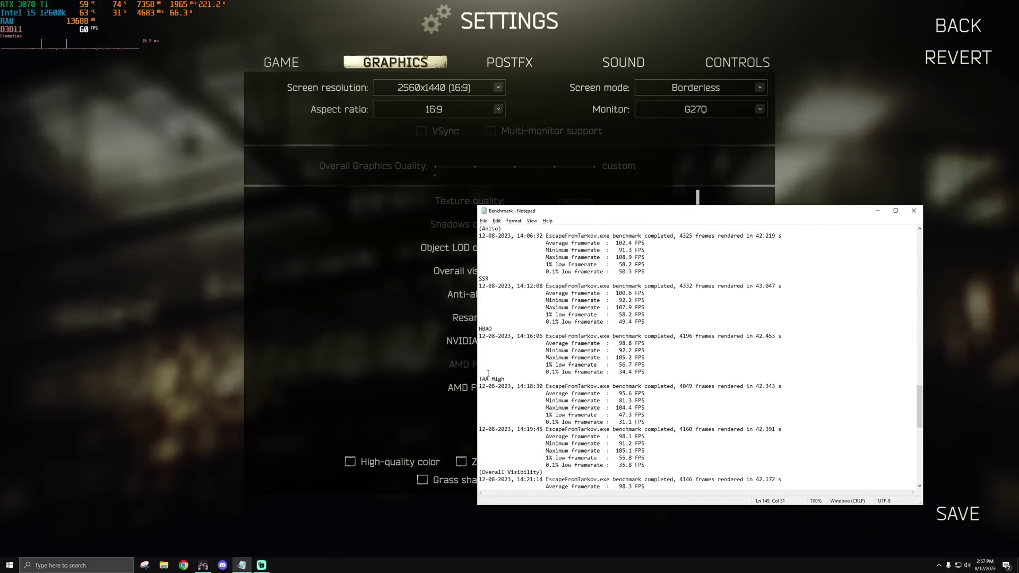
left_click_drag(477, 376, 530, 386)
left_click(471, 378)
left_click(528, 393)
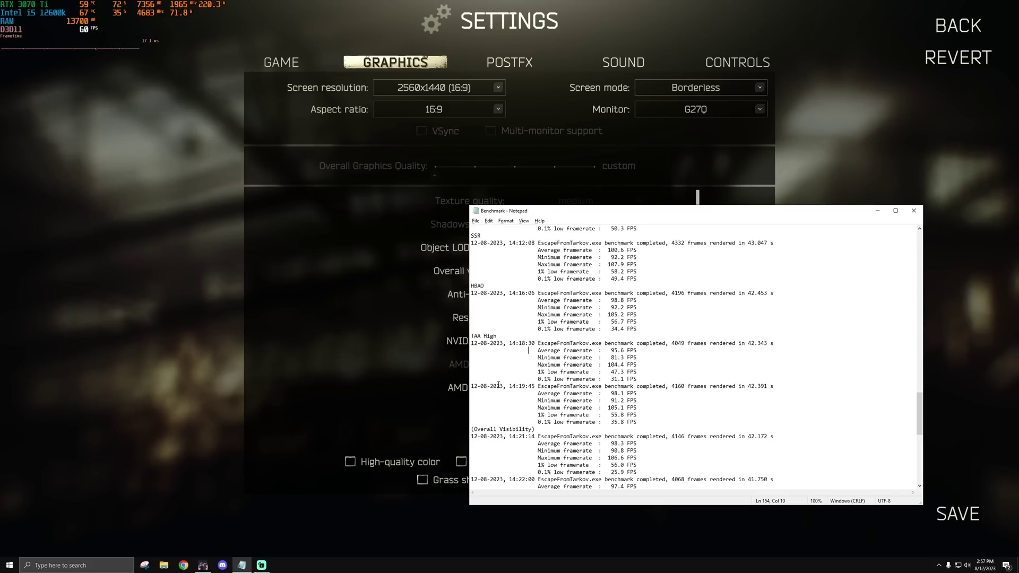
Step: Switch back to the game, set anti-aliasing to TAA High, save the settings and resume the raid
left_click(368, 316)
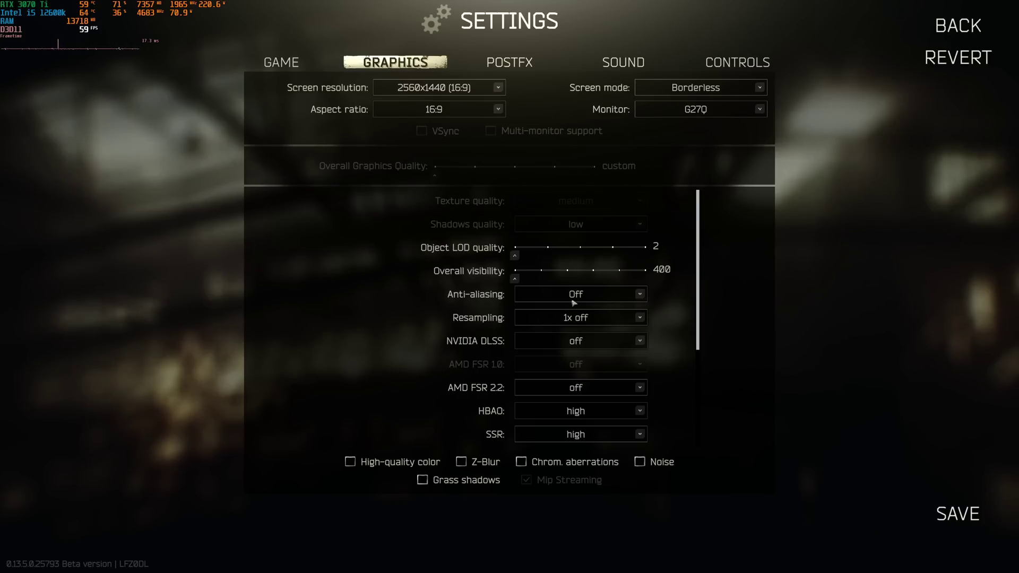
left_click(574, 297)
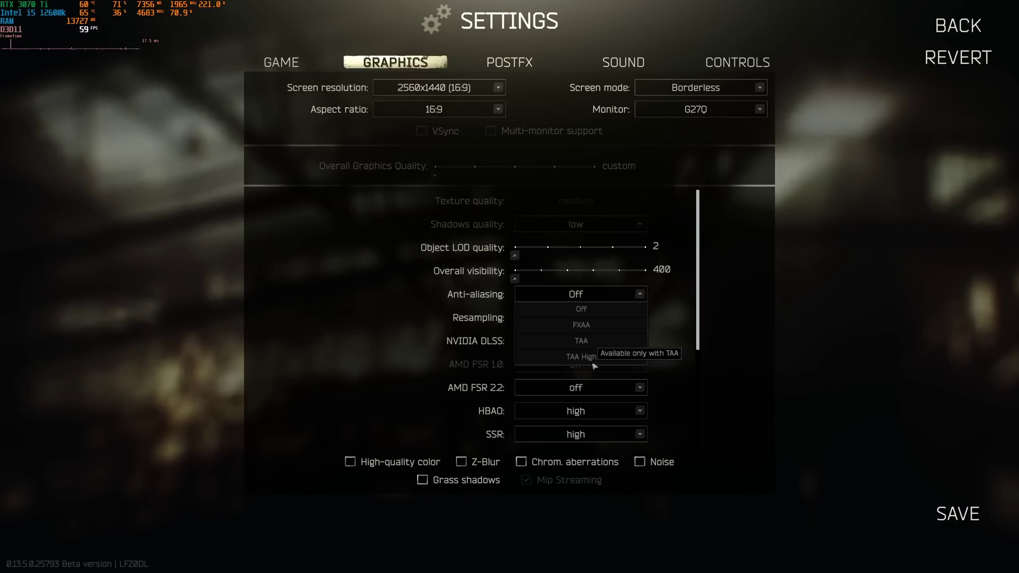
left_click(554, 354)
left_click(957, 514)
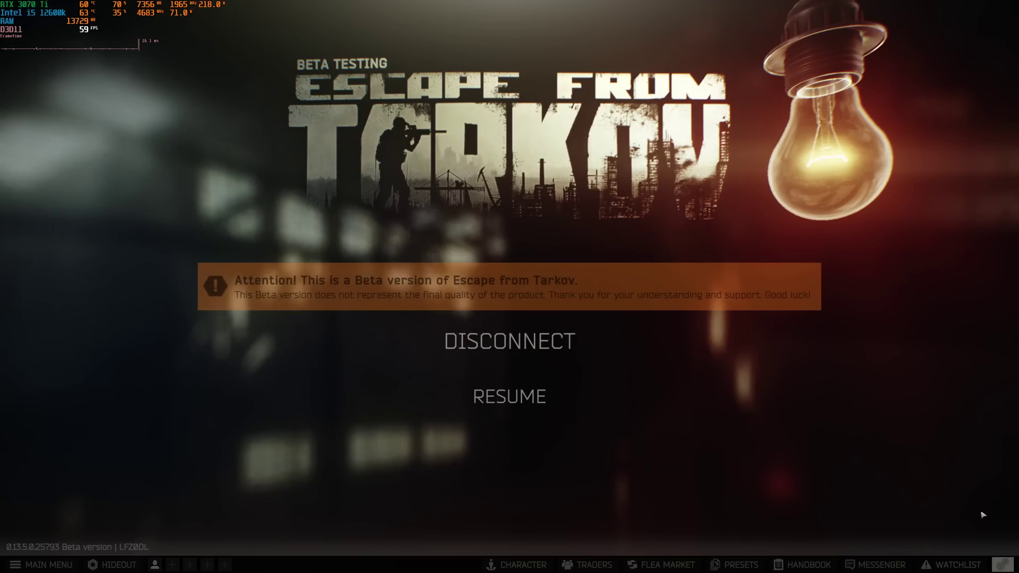
key("Escape")
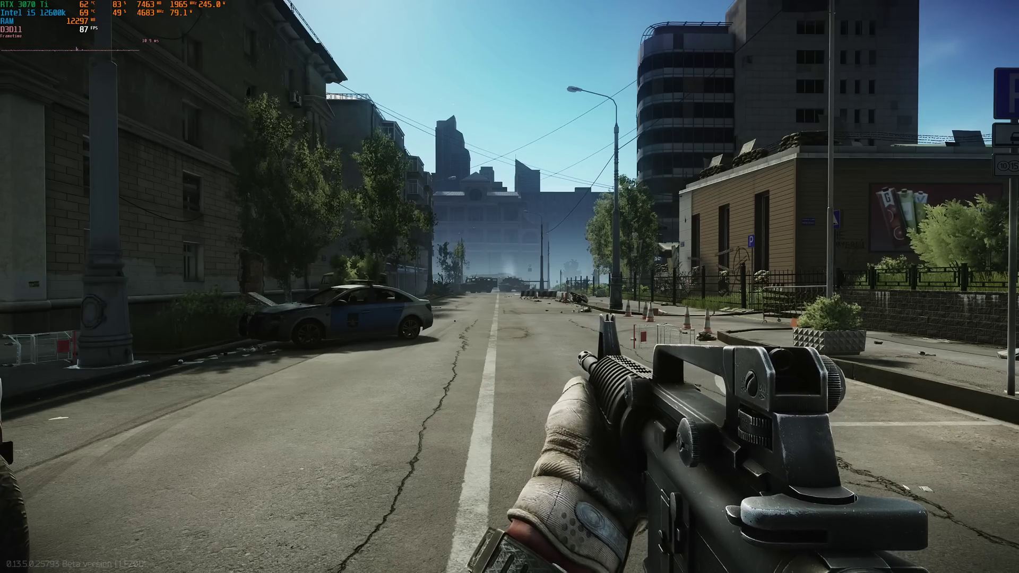
Step: Reopen the graphics settings from the raid, set anti-aliasing to TAA, save and resume the raid
key("Escape")
left_click(999, 554)
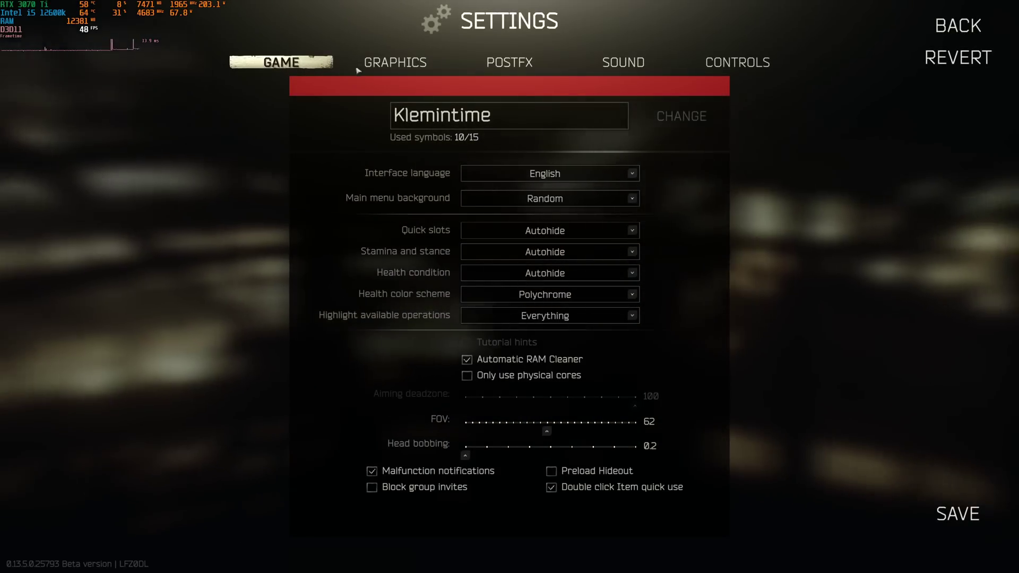
left_click(396, 62)
left_click(600, 294)
left_click(601, 341)
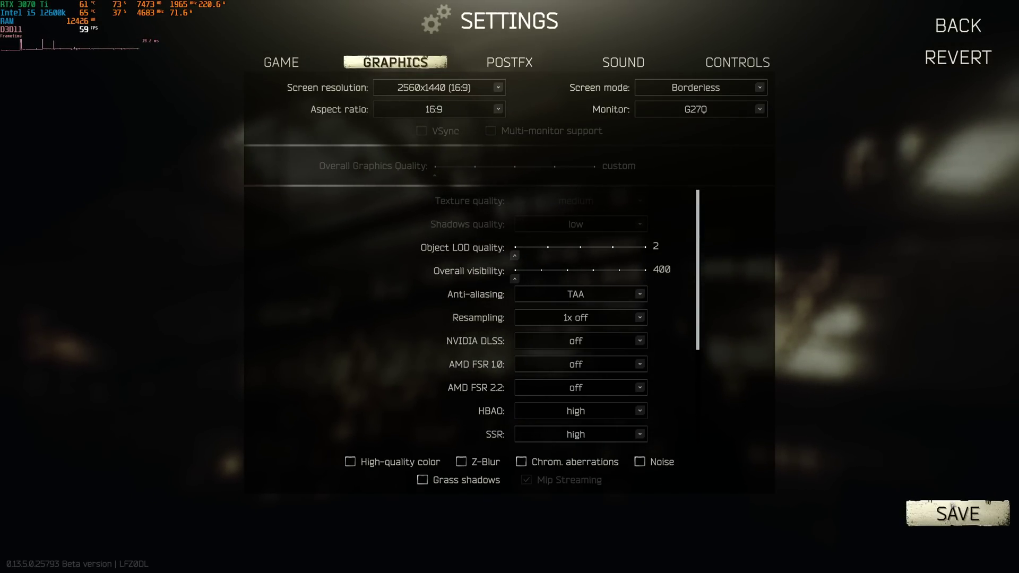
left_click(952, 507)
key("Escape")
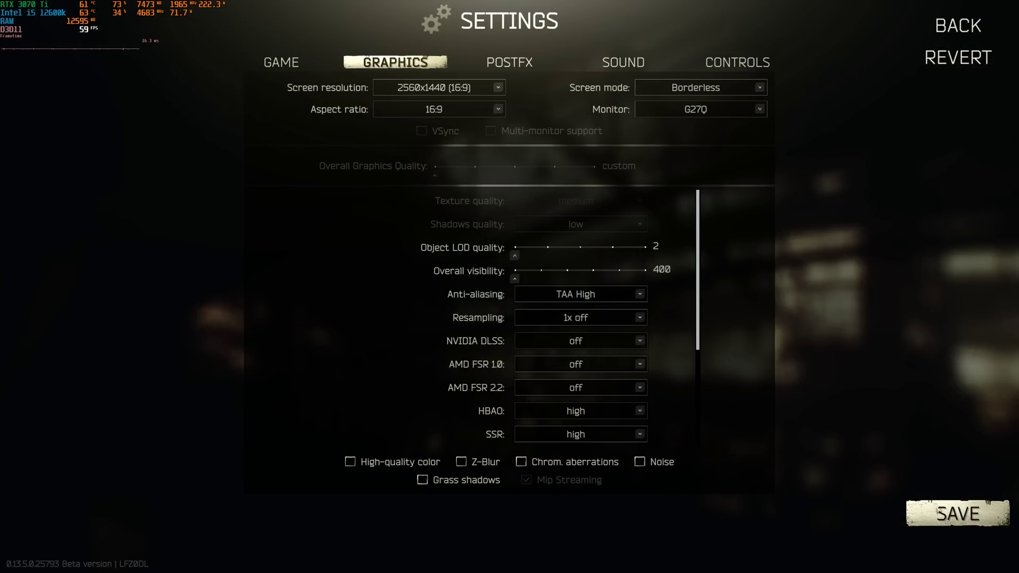
Step: Look over the anti-aliasing options, then switch to the Benchmark notes and examine the Overall Visibility runs
left_click(638, 294)
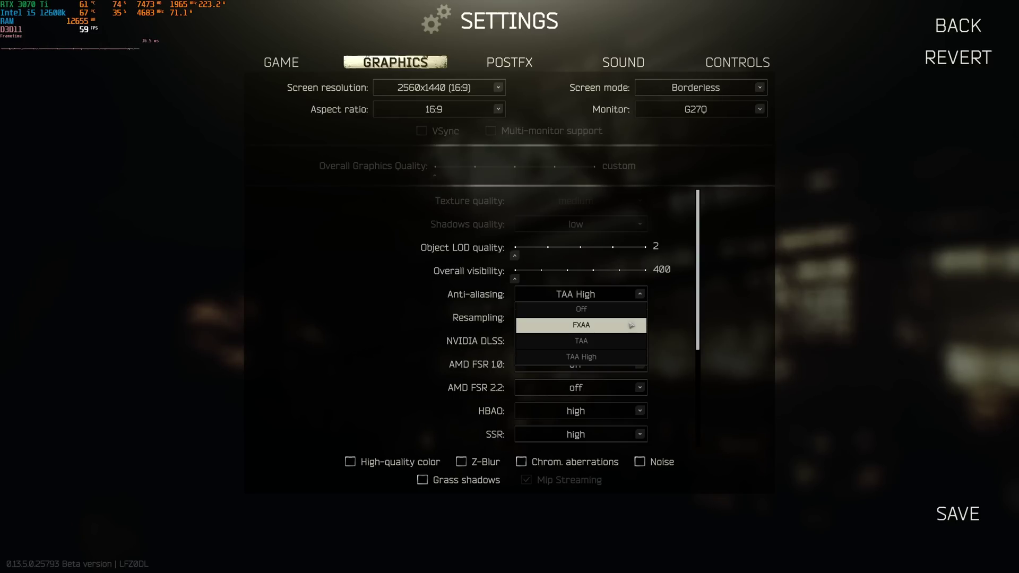
left_click(607, 291)
key("alt+Tab")
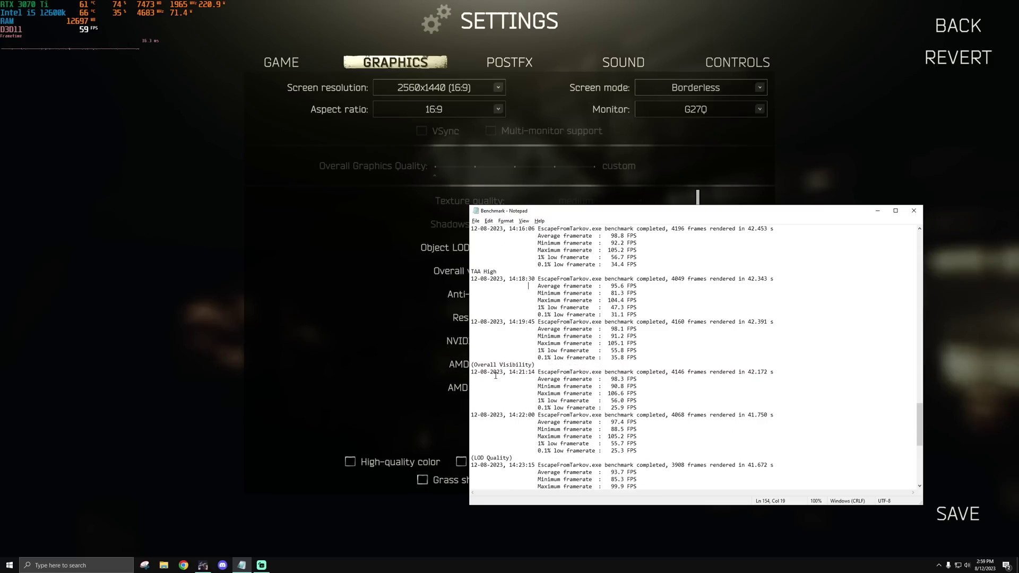
scroll(636, 361, "down", 1)
left_click_drag(470, 343, 637, 386)
left_click(636, 385)
scroll(563, 346, "down", 1)
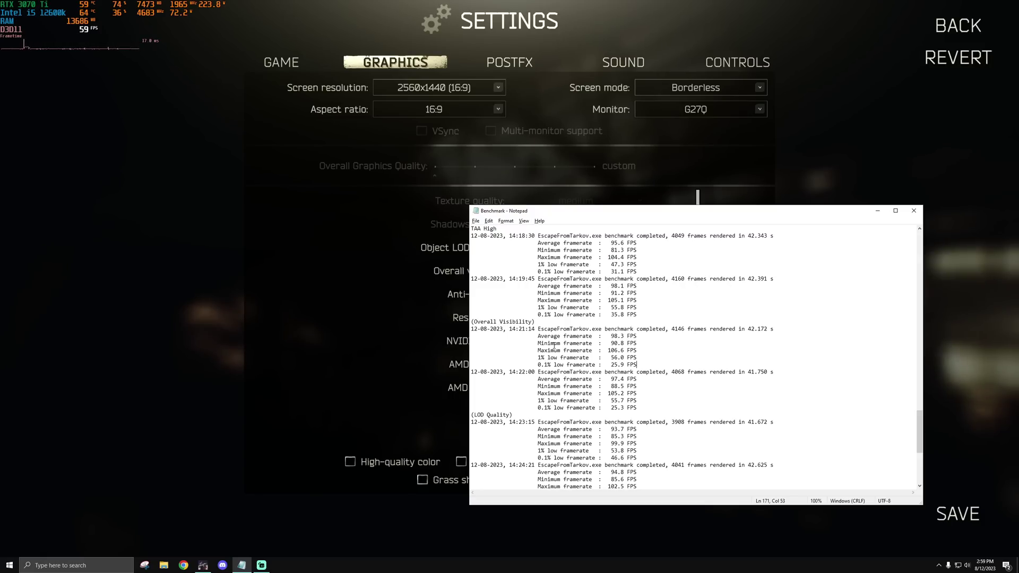
left_click_drag(507, 329, 471, 329)
left_click(507, 330)
Step: Switch to the game, set overall visibility to 1500, save the settings and resume the raid
key("alt+Tab")
left_click_drag(516, 278, 568, 279)
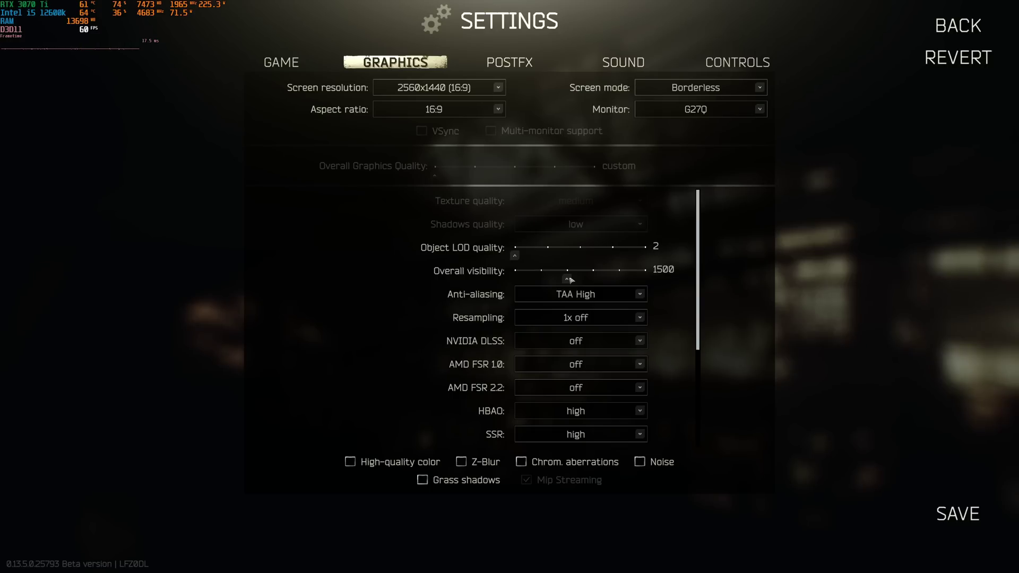
left_click_drag(568, 279, 548, 281)
mouse_move(541, 280)
left_mouse_down()
mouse_move(512, 280)
mouse_move(539, 281)
left_mouse_up()
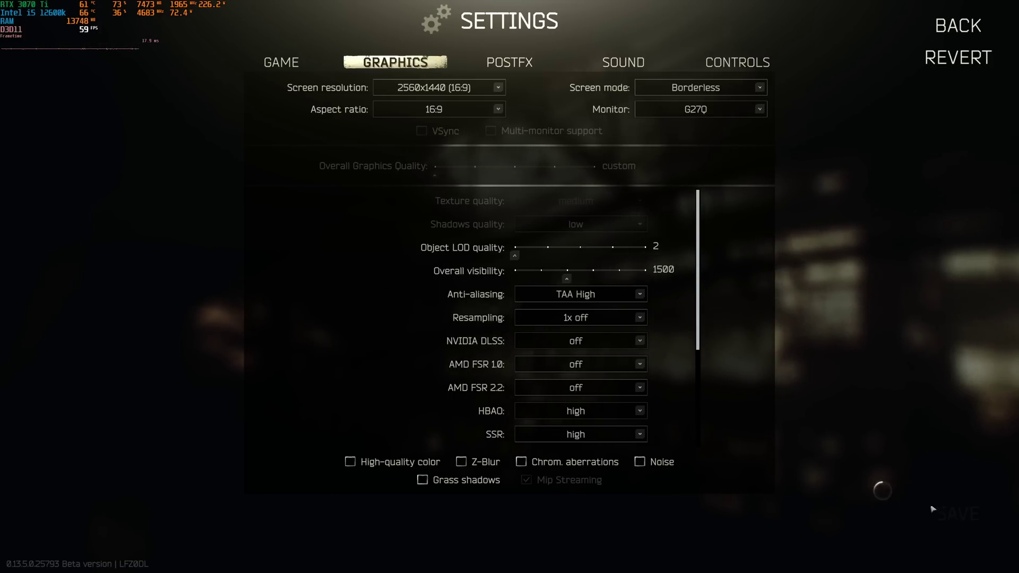
key("Escape")
key("Escape")
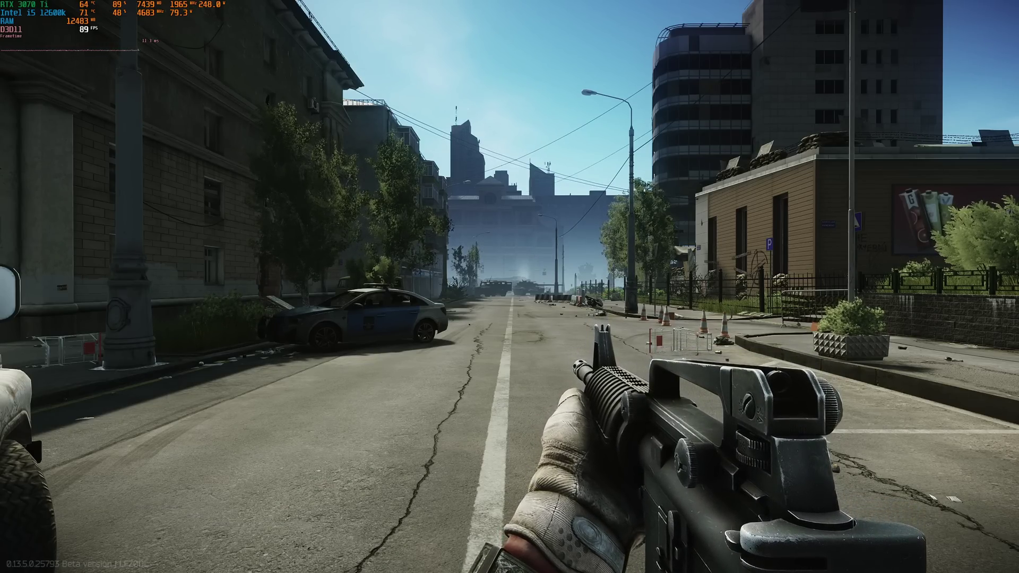
Step: Check the LOD Quality runs in the Benchmark notes, then briefly open the game settings and return to the raid
key("alt+Tab")
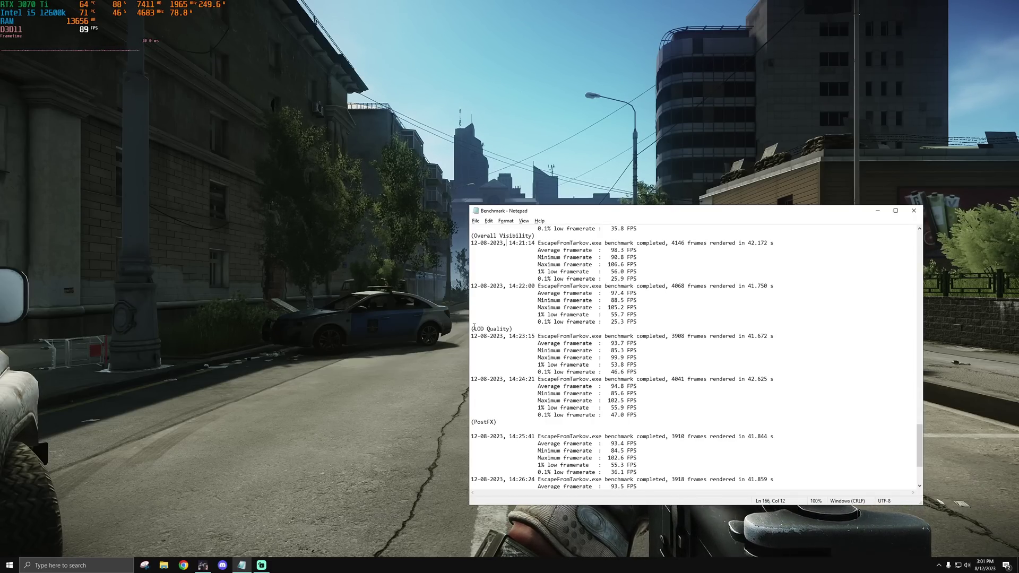
key("alt+Tab")
key("Escape")
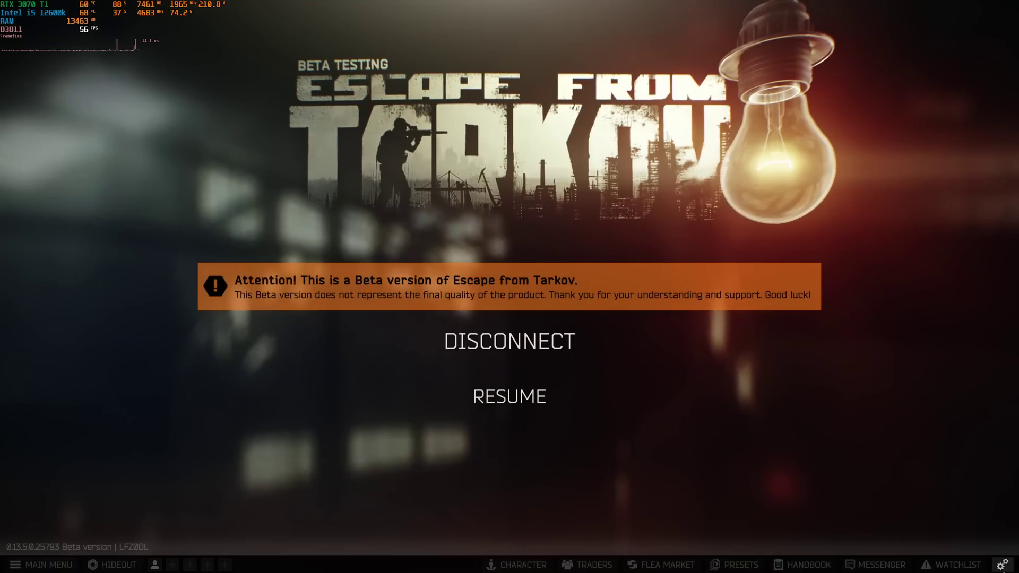
left_click(1004, 568)
key("Escape")
key("Escape")
Step: Walk forward in the raid and aim down the sights at the trees along the street
key("w")
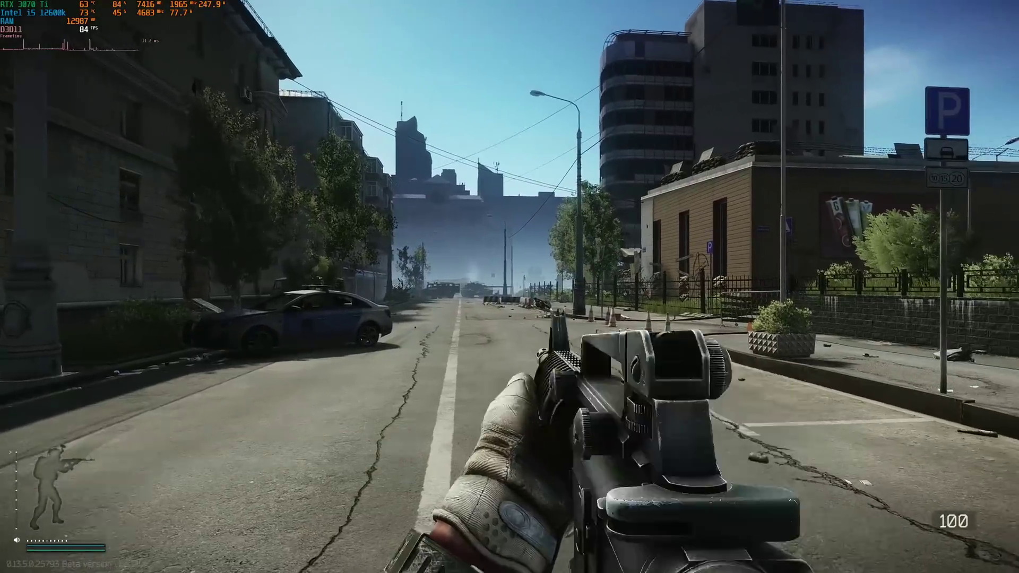
right_click(509, 287)
right_click(509, 286)
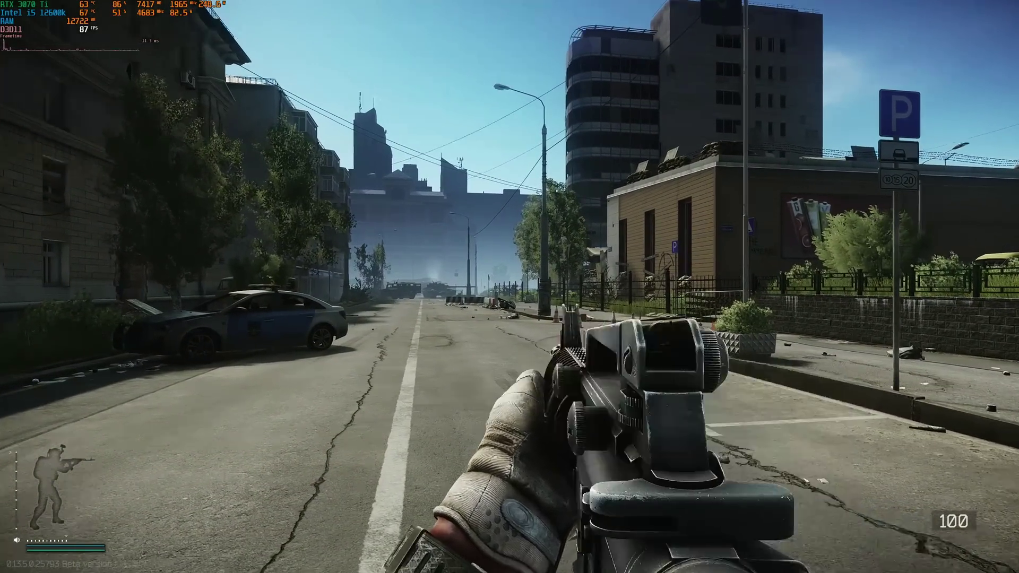
right_click(509, 287)
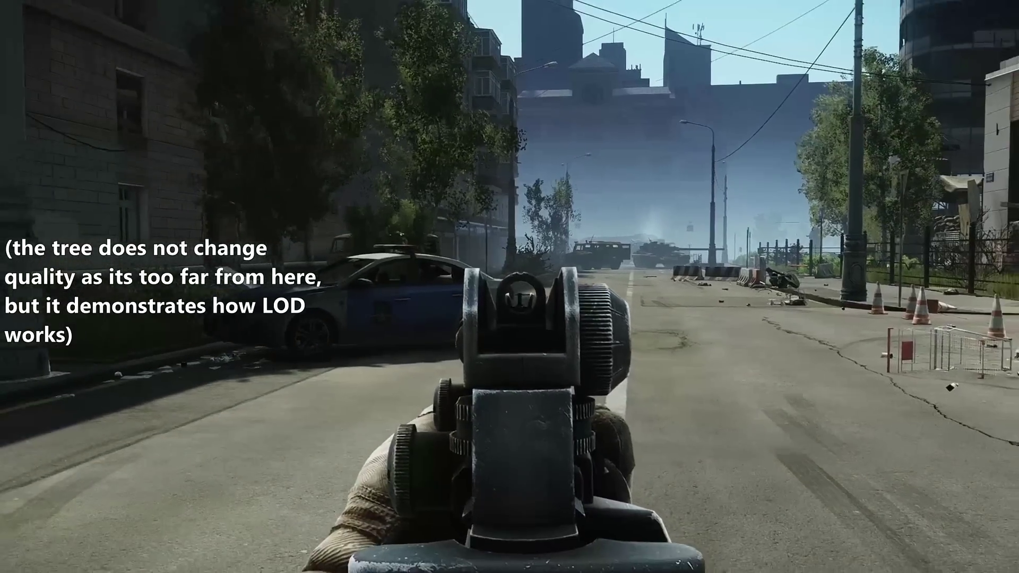
right_click(509, 286)
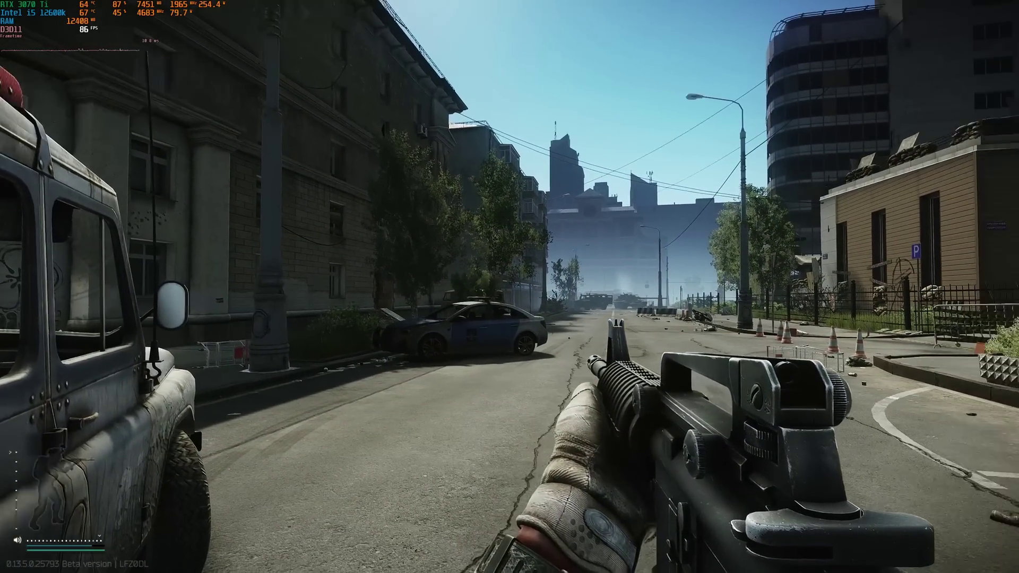
Step: Set object LOD quality to 4 in the graphics settings, save, and aim down the street in the raid
key("Escape")
left_click(991, 541)
left_click(395, 62)
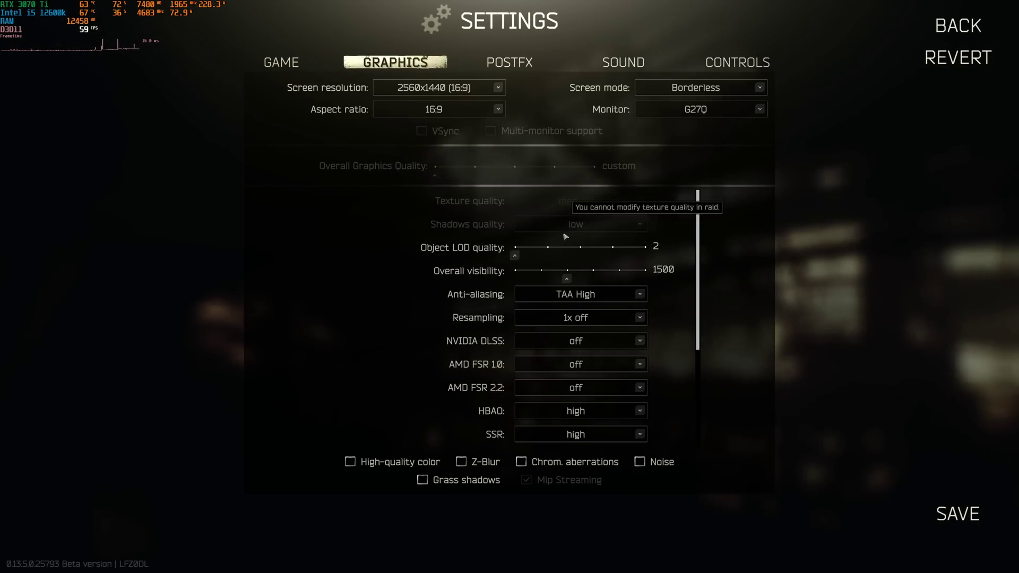
left_click(958, 513)
key("Escape")
key("Escape")
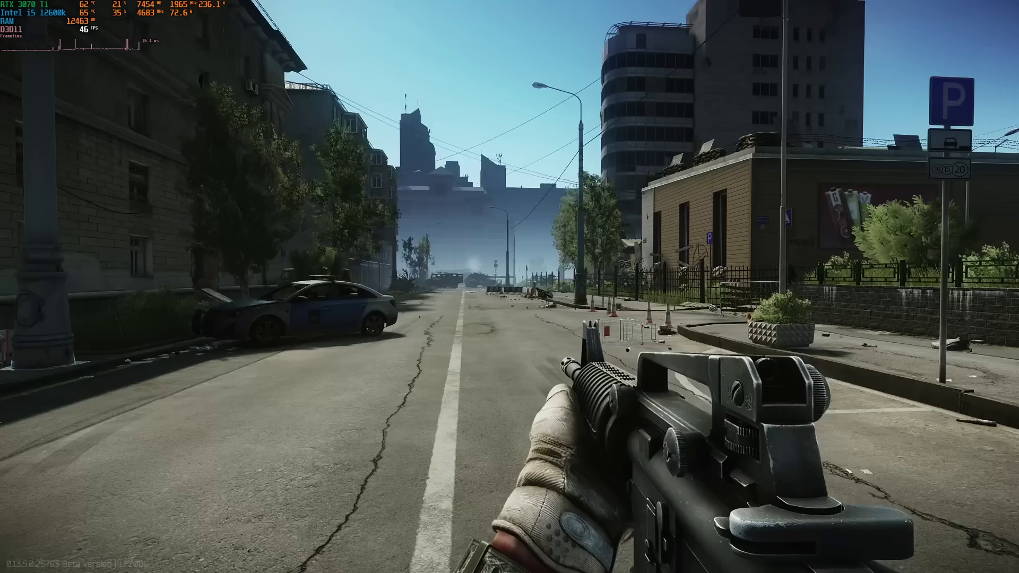
right_click(510, 286)
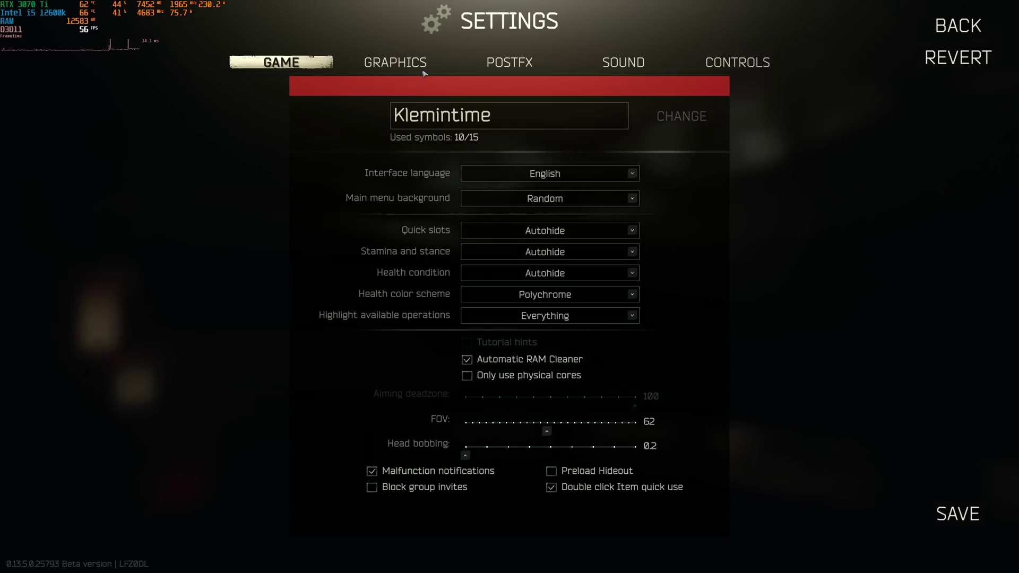
Step: Set object LOD quality to 3 in the graphics settings, save and return to the raid
left_click(424, 72)
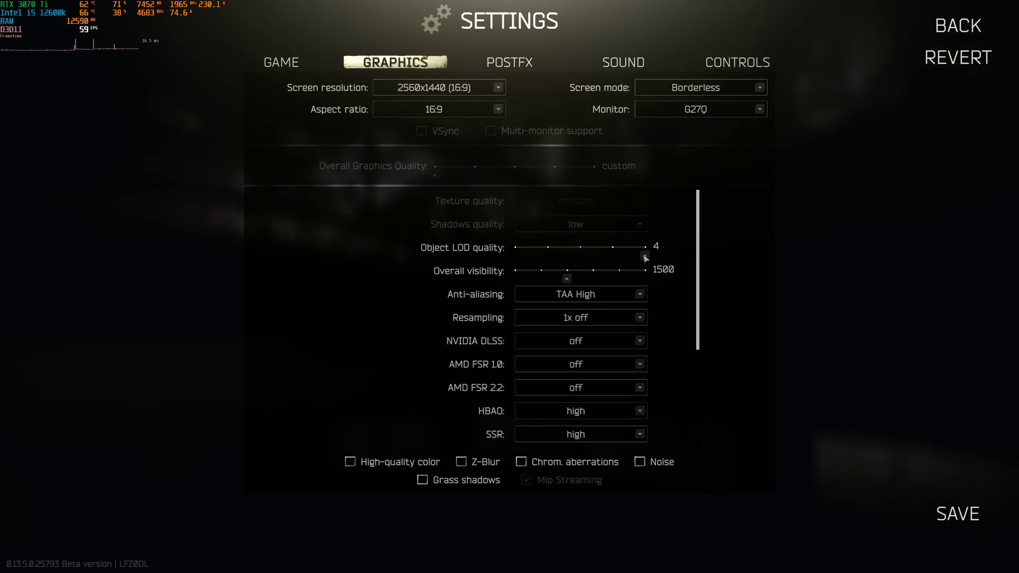
left_click_drag(645, 257, 531, 258)
left_click_drag(516, 257, 580, 256)
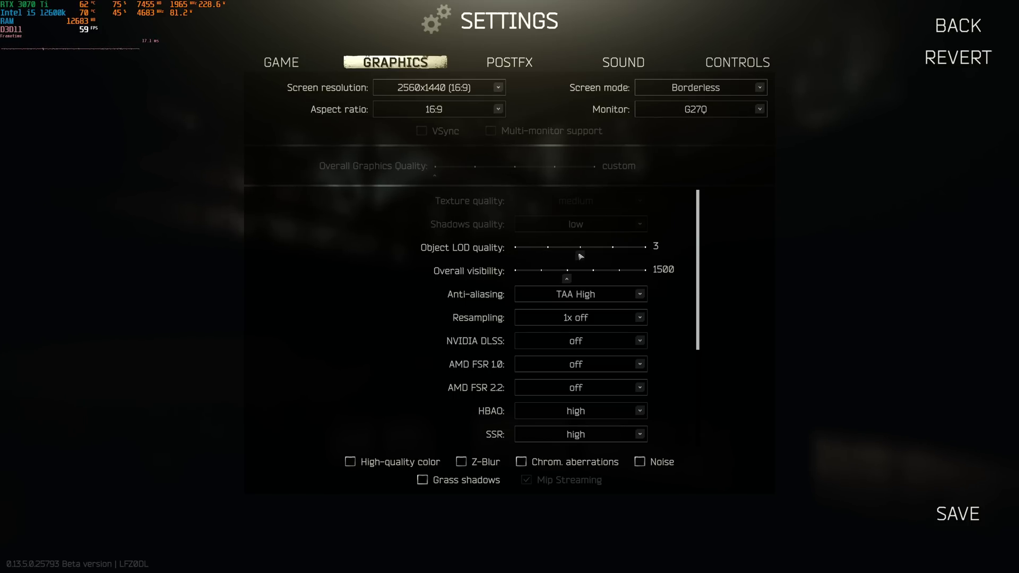
left_click(941, 498)
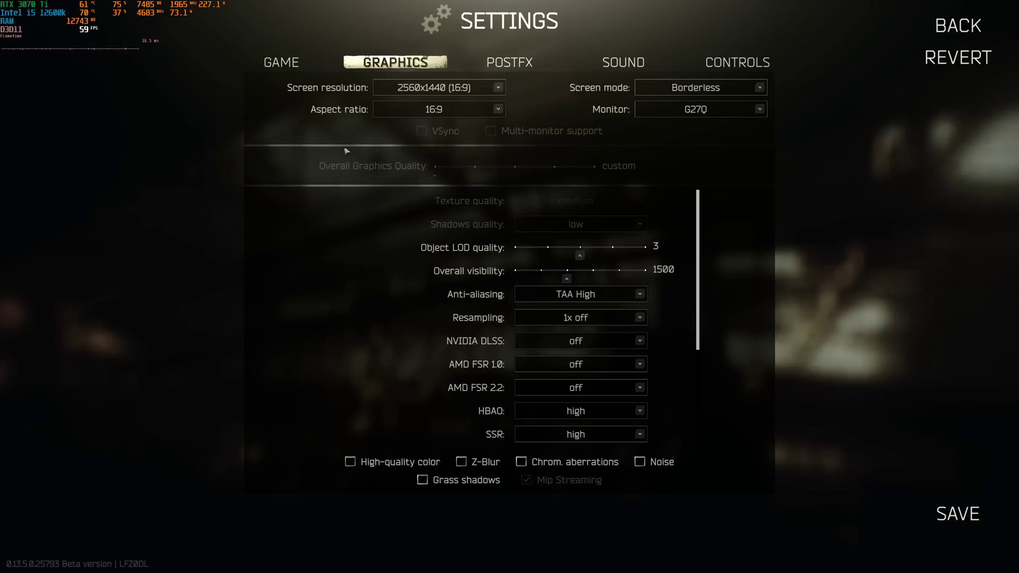
left_click(957, 513)
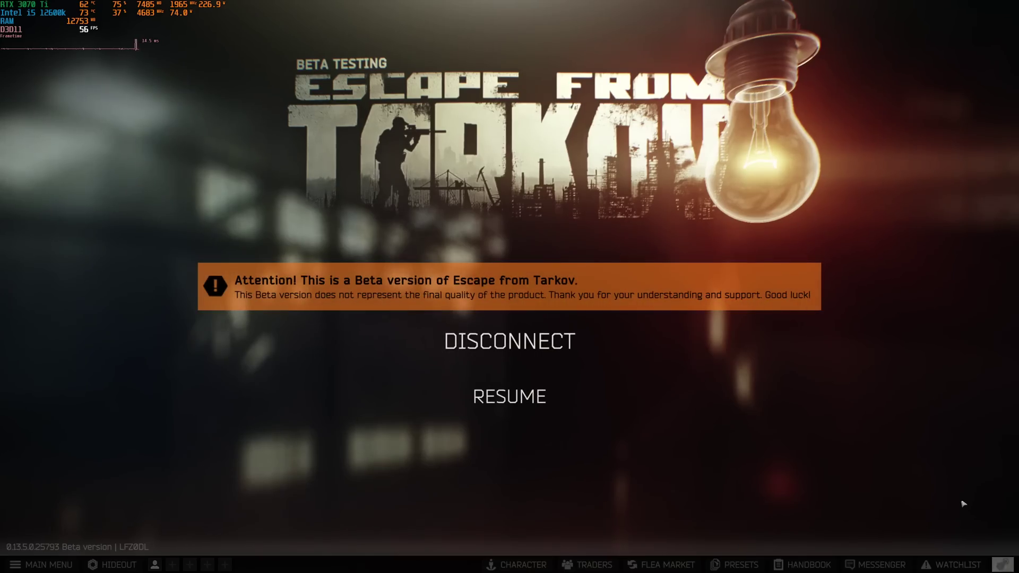
key("Escape")
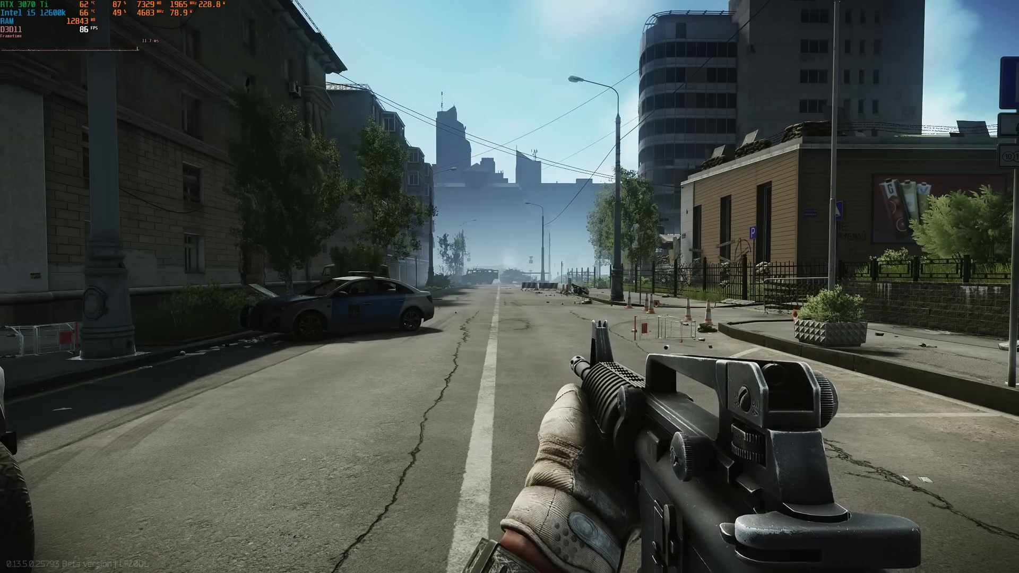
Step: Reopen the graphics settings, review the options down to the Mip Streaming disk usage limit, and minimize the Benchmark notes
key("Escape")
left_click(955, 562)
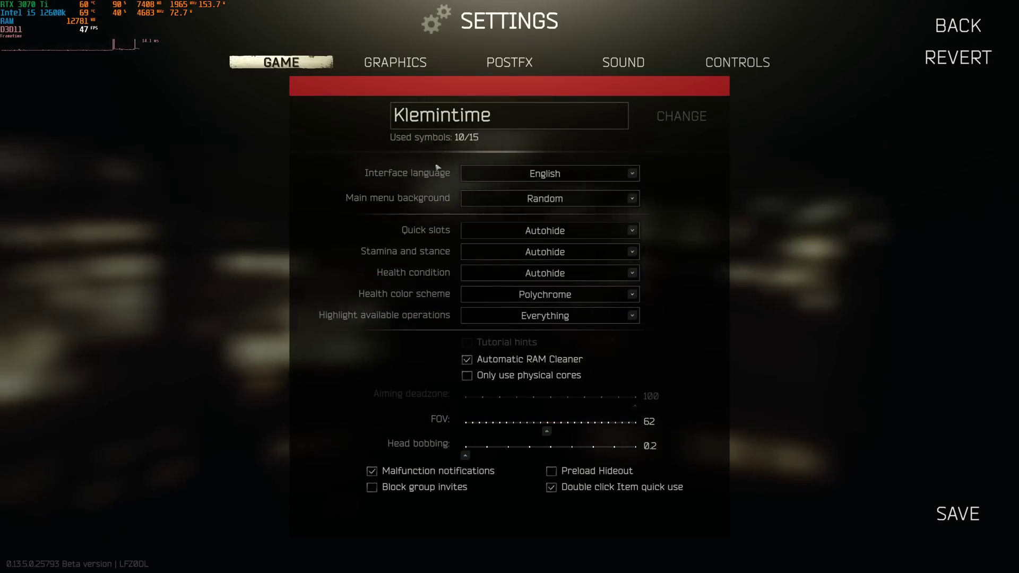
left_click(383, 62)
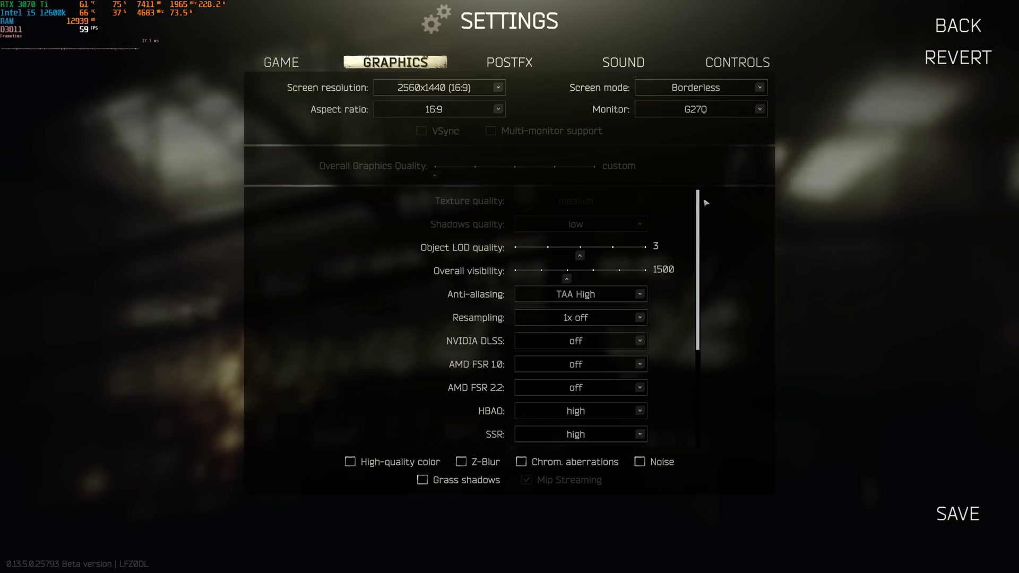
left_click_drag(702, 202, 712, 334)
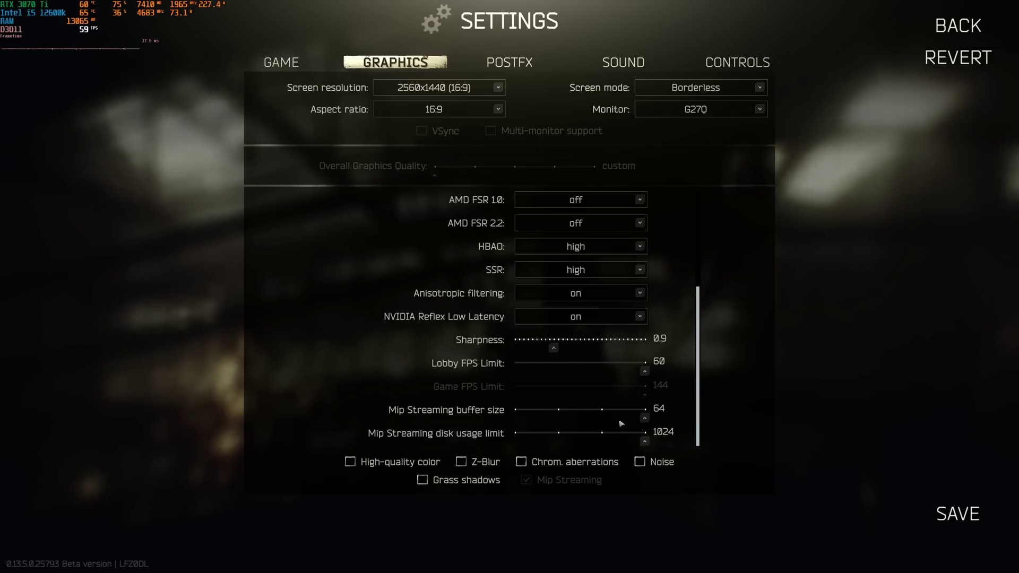
key("alt+Tab")
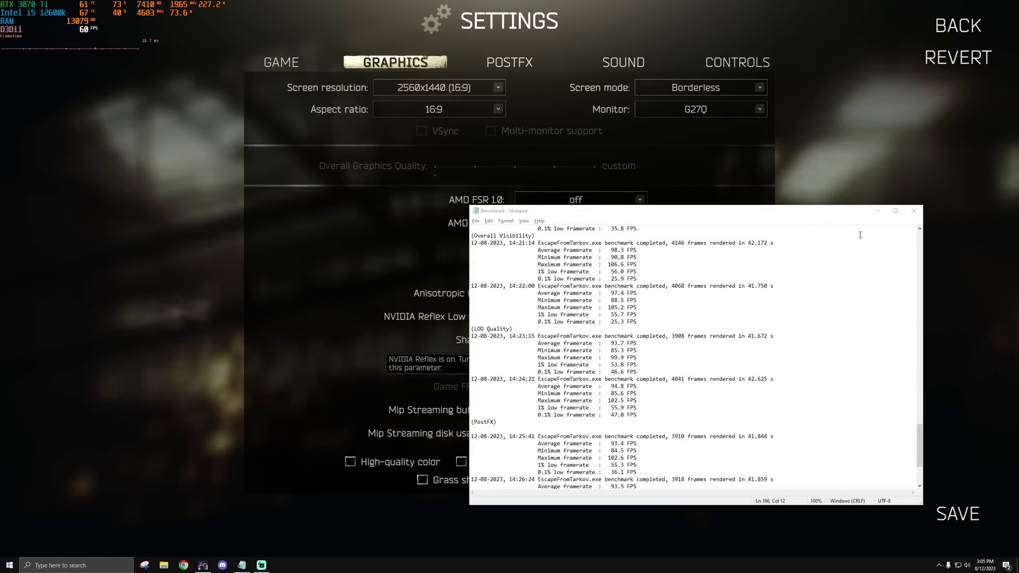
left_click(873, 212)
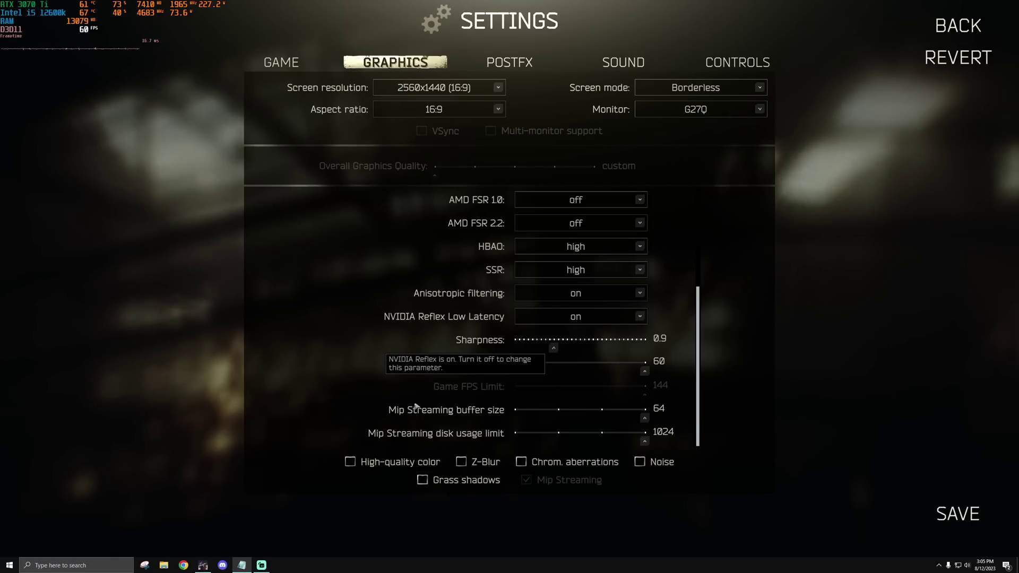
Step: Open the PostFX settings, switch to the Benchmark notes in Notepad and read the PostFX benchmark runs
mouse_move(431, 412)
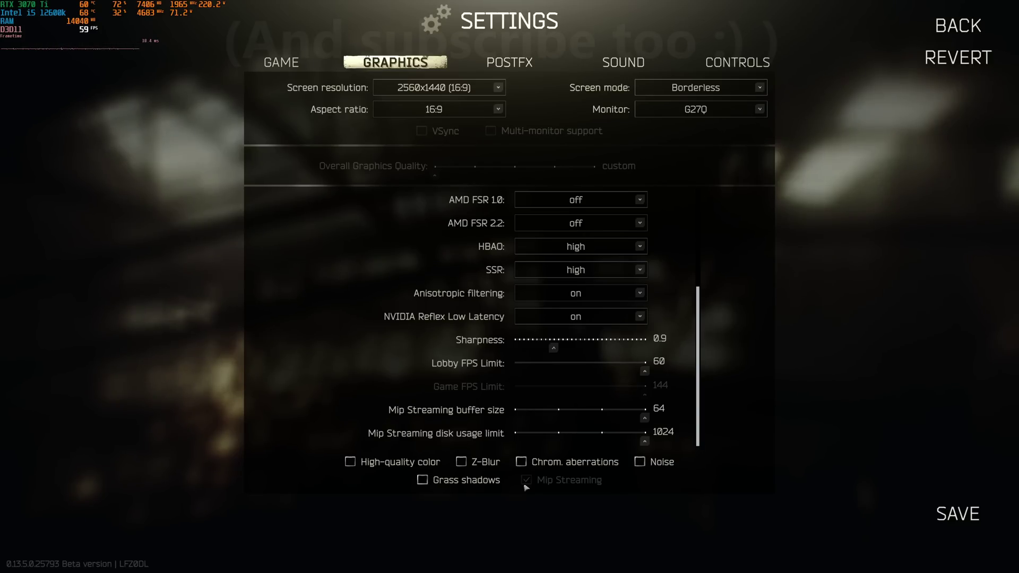
left_click(508, 62)
key("alt+Tab")
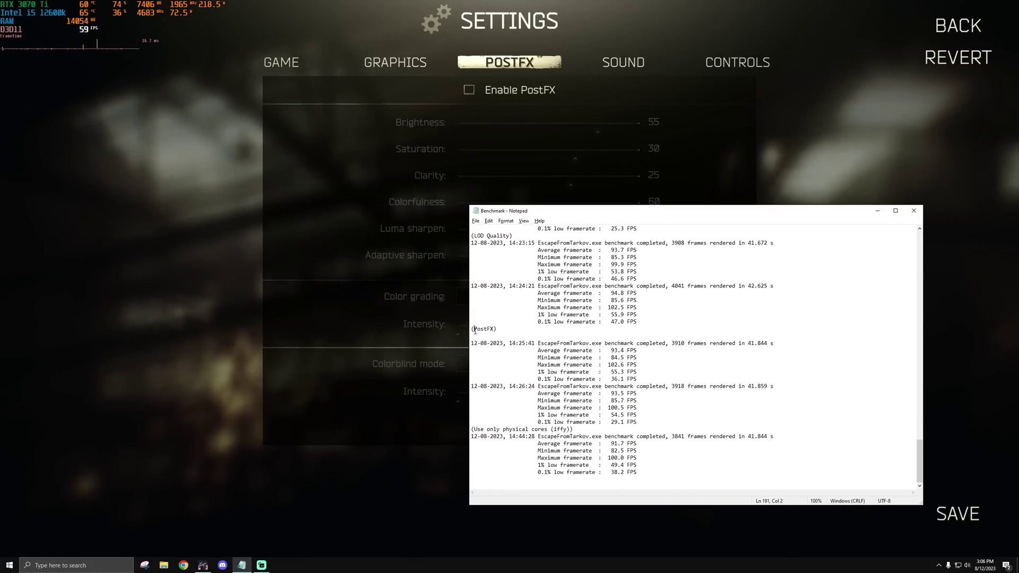
left_click_drag(480, 334, 611, 407)
left_click(554, 321)
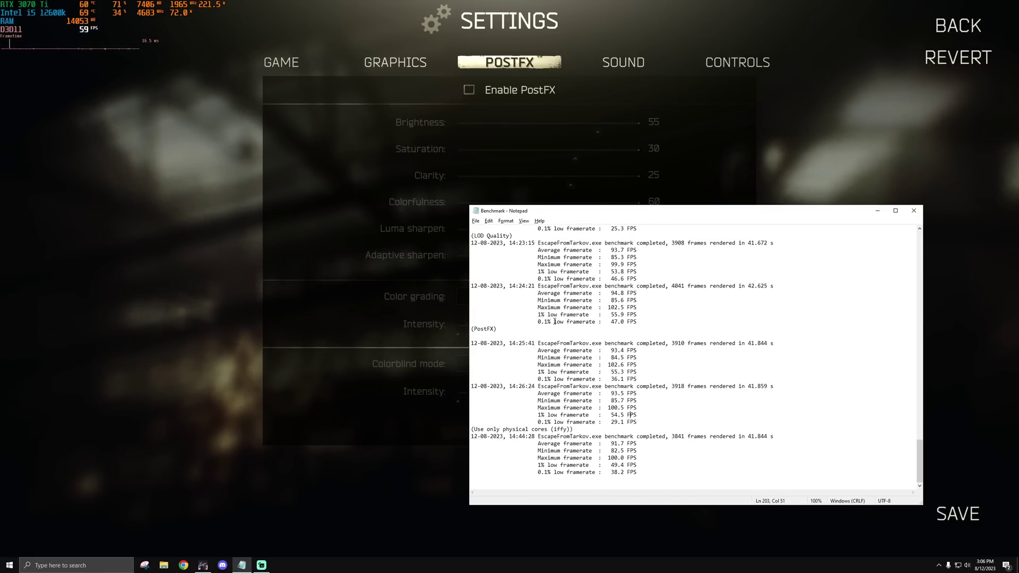
Step: Compare the average framerates of the PostFX runs with the LOD Quality runs in the notes, and return to the game settings
scroll(554, 322, "up", 2)
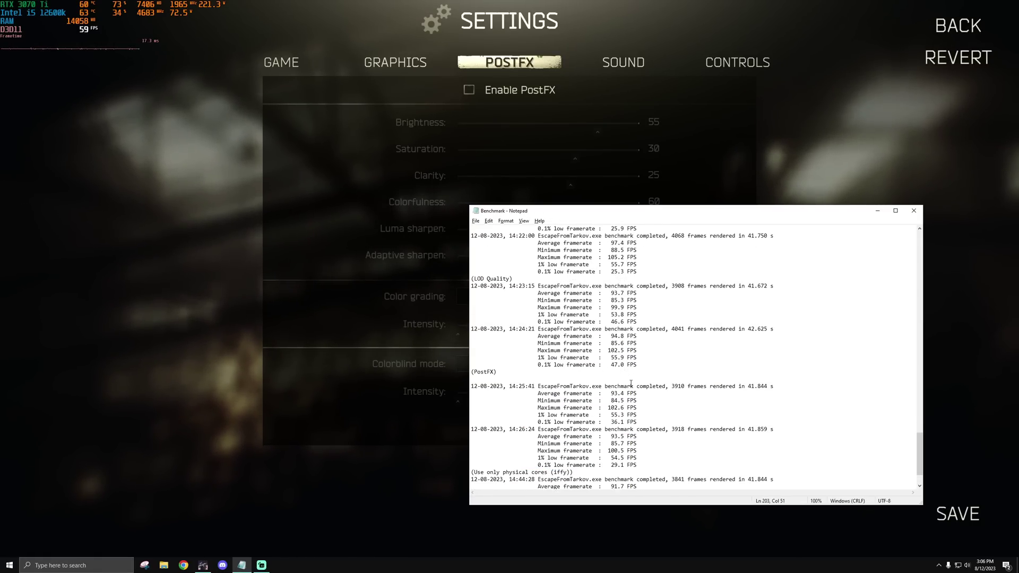
left_click_drag(610, 394, 636, 401)
left_click(645, 430)
left_click_drag(554, 322, 636, 366)
left_click_drag(478, 271, 553, 315)
left_click(611, 335)
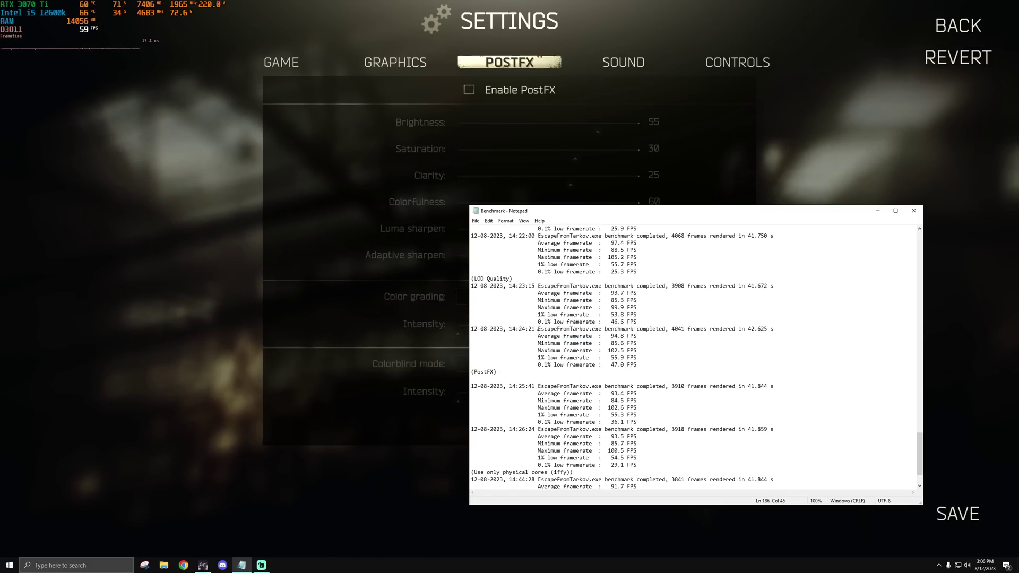
left_click(421, 243)
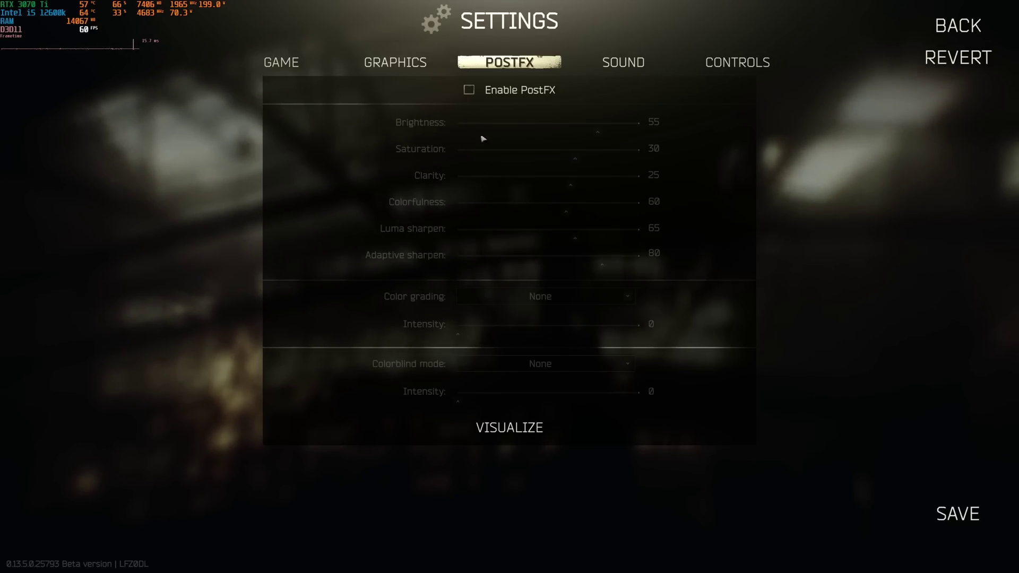
Step: Enable PostFX, save the settings and resume the raid
left_click(469, 91)
left_click(957, 514)
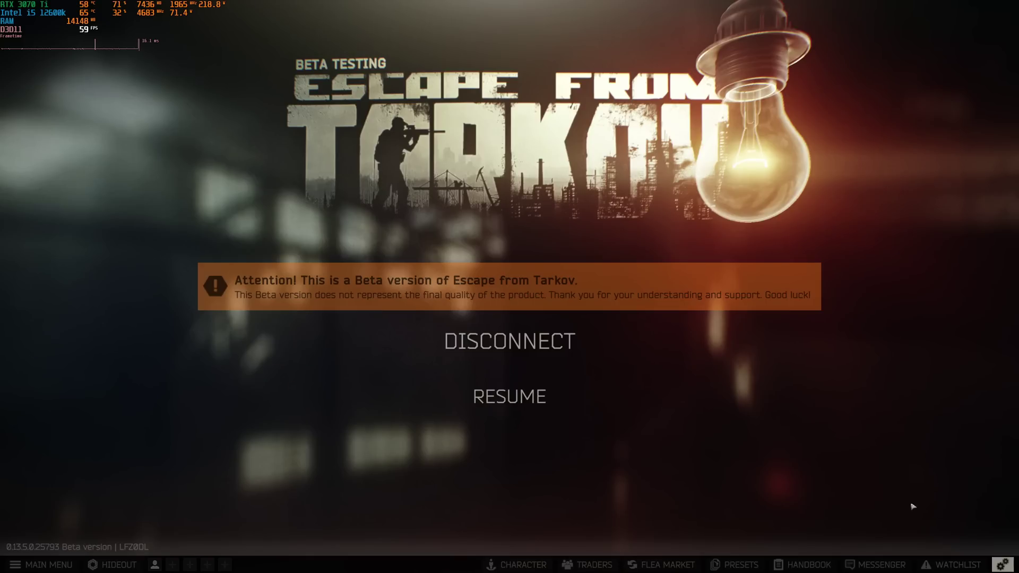
key("Escape")
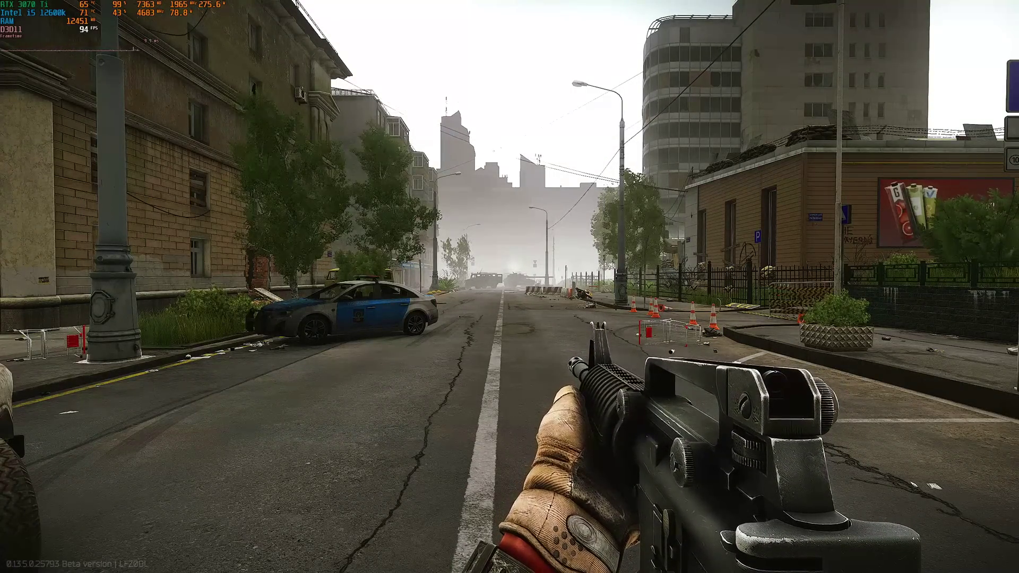
Step: Reopen the graphics settings and review the whole list of options, including the DLSS and AMD FSR 2.2 descriptions
key("Escape")
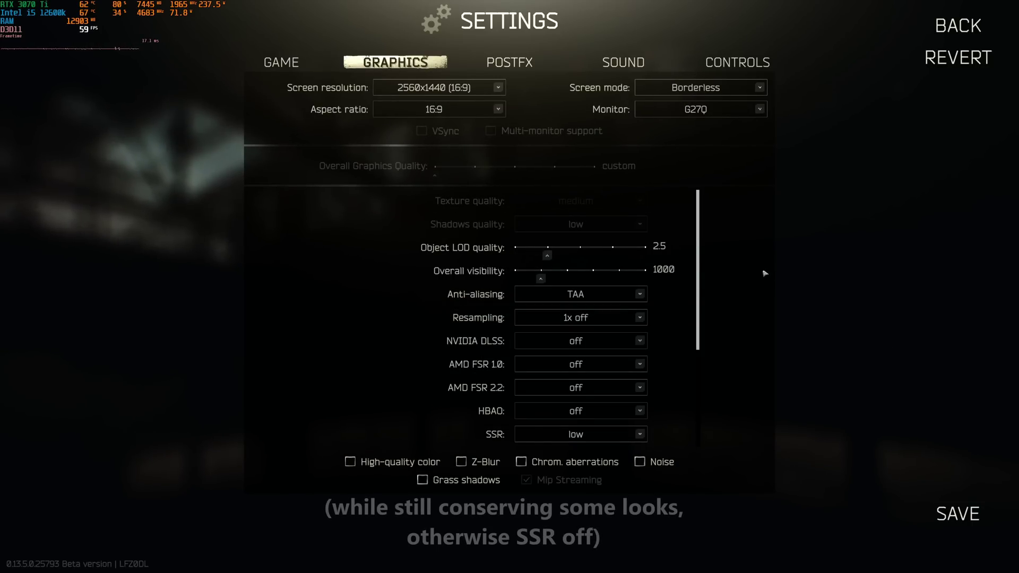
left_click_drag(699, 197, 699, 286)
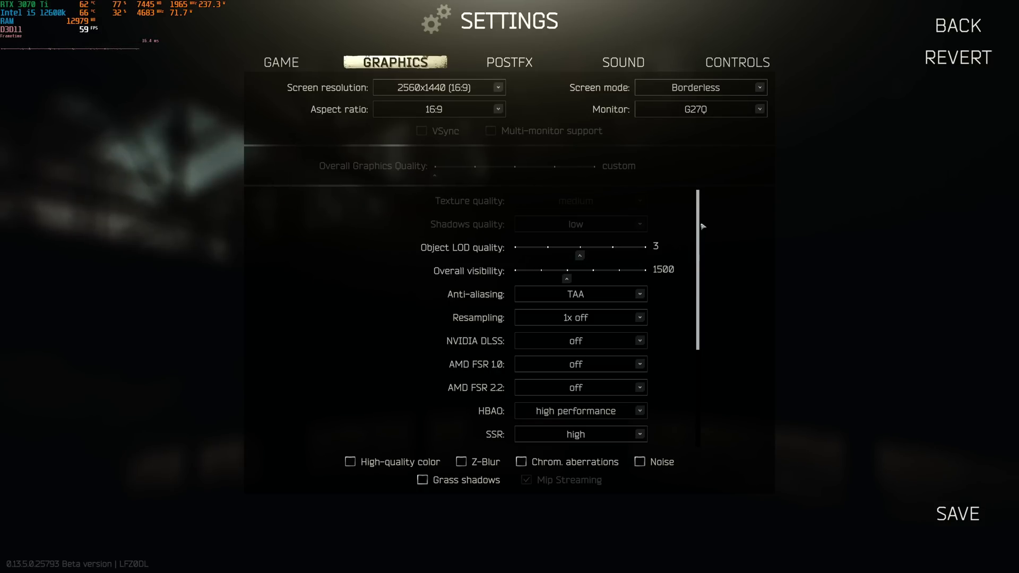
scroll(702, 226, "down", 1)
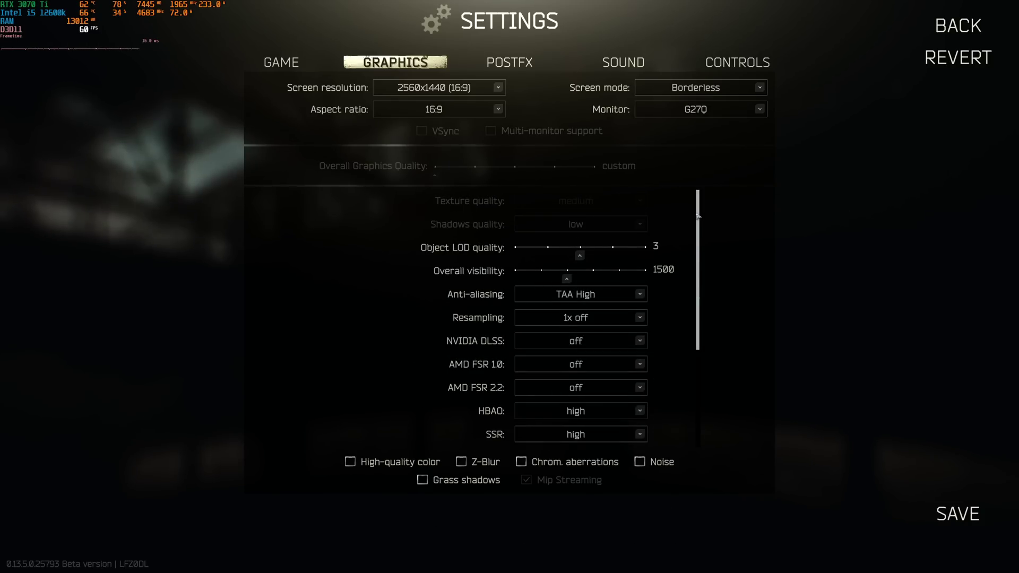
scroll(679, 326, "down", 1)
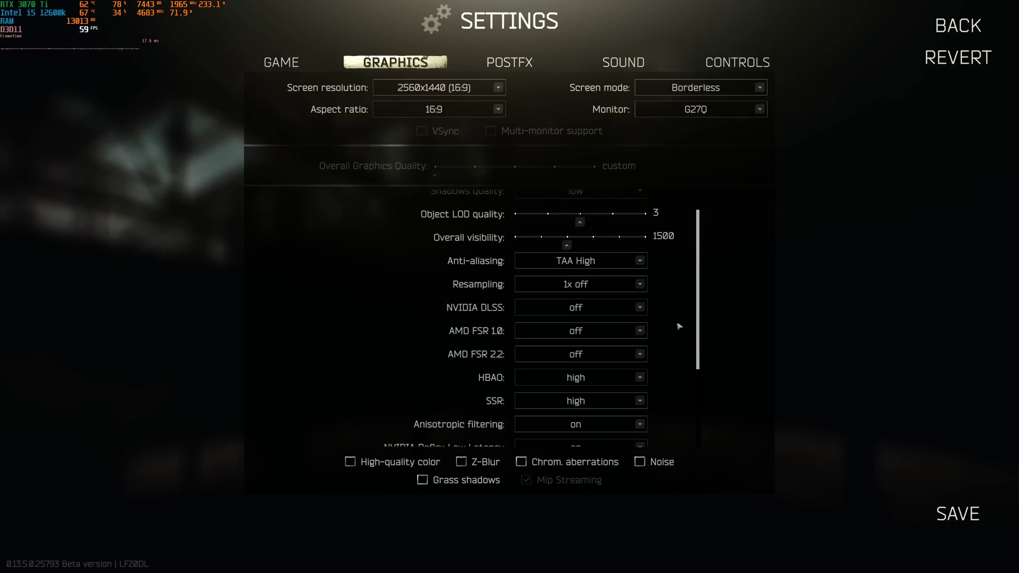
scroll(676, 327, "down", 5)
scroll(676, 328, "up", 7)
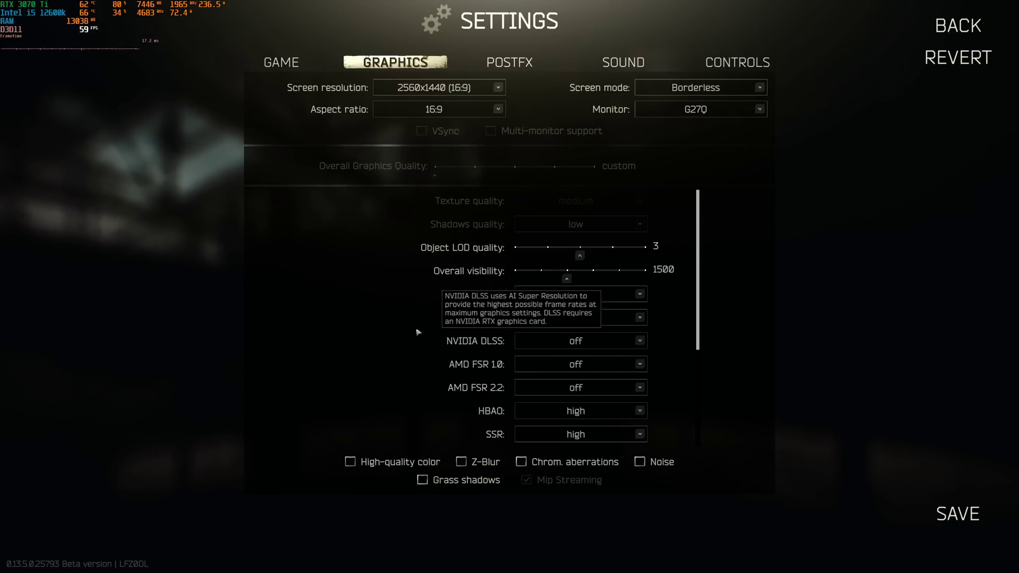
mouse_move(448, 361)
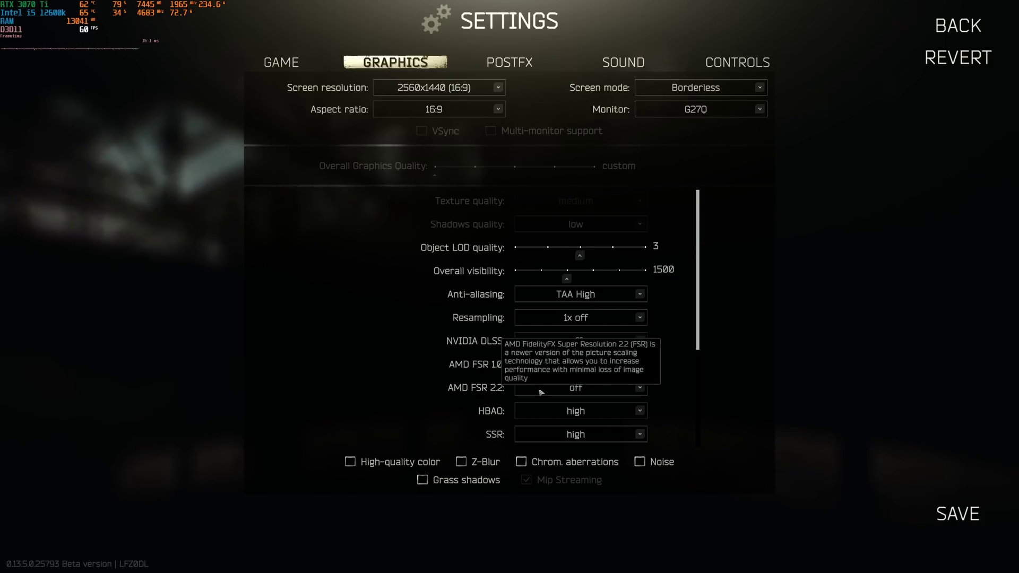
mouse_move(469, 392)
mouse_move(395, 361)
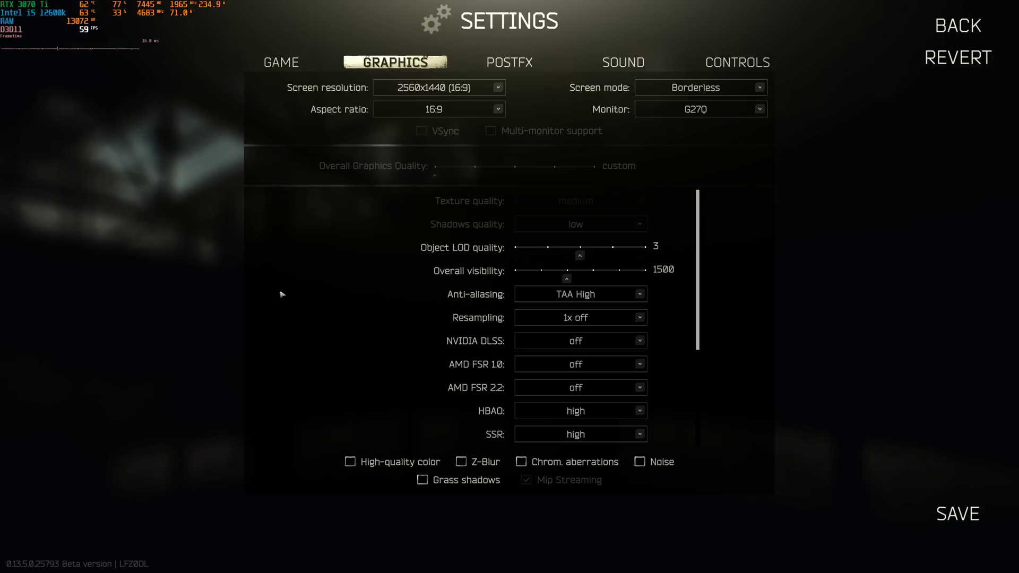
Step: Leave the settings for the raid, check the character's gear inventory and close it again
key("Escape")
key("Escape")
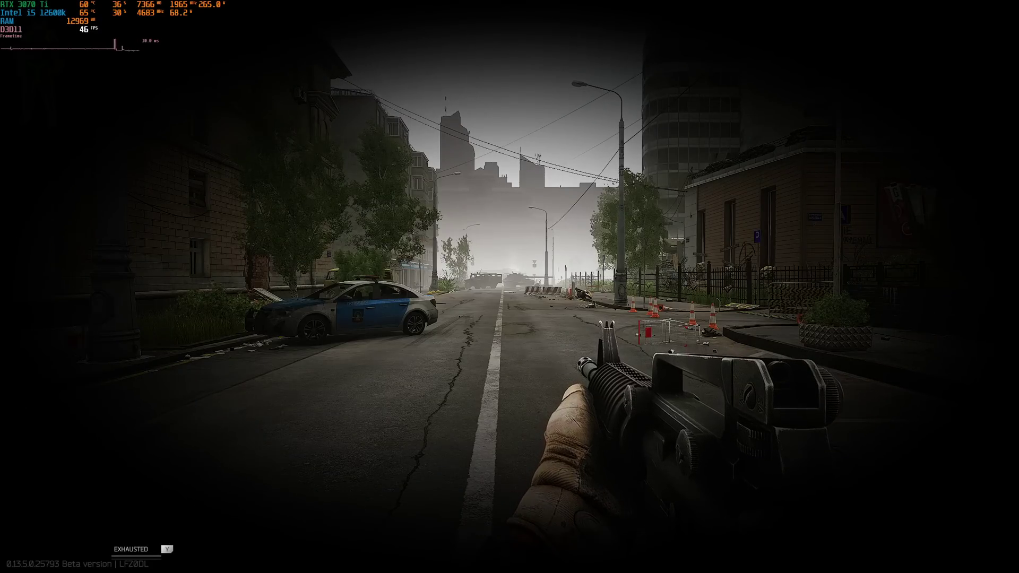
key("Tab")
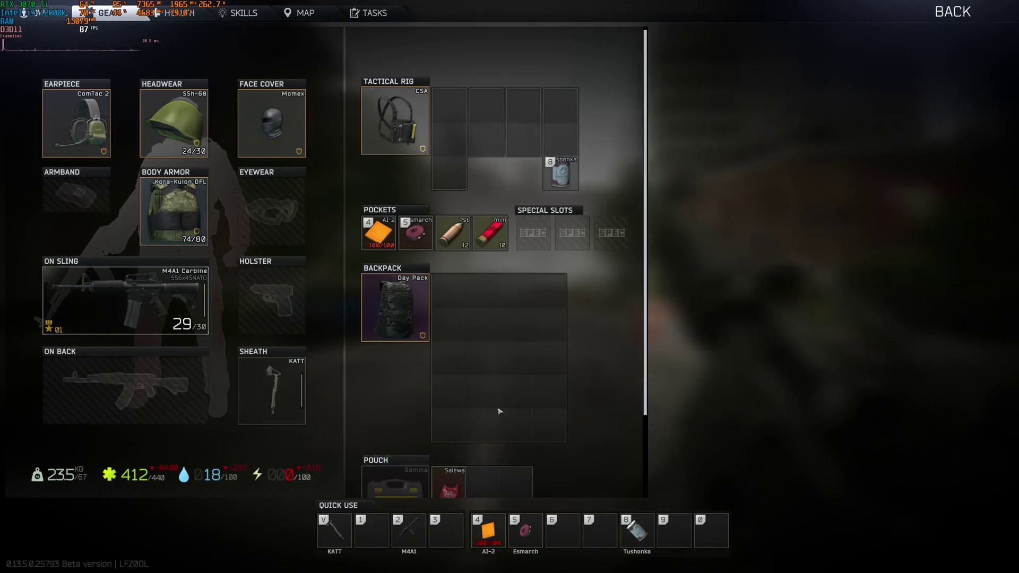
key("Tab")
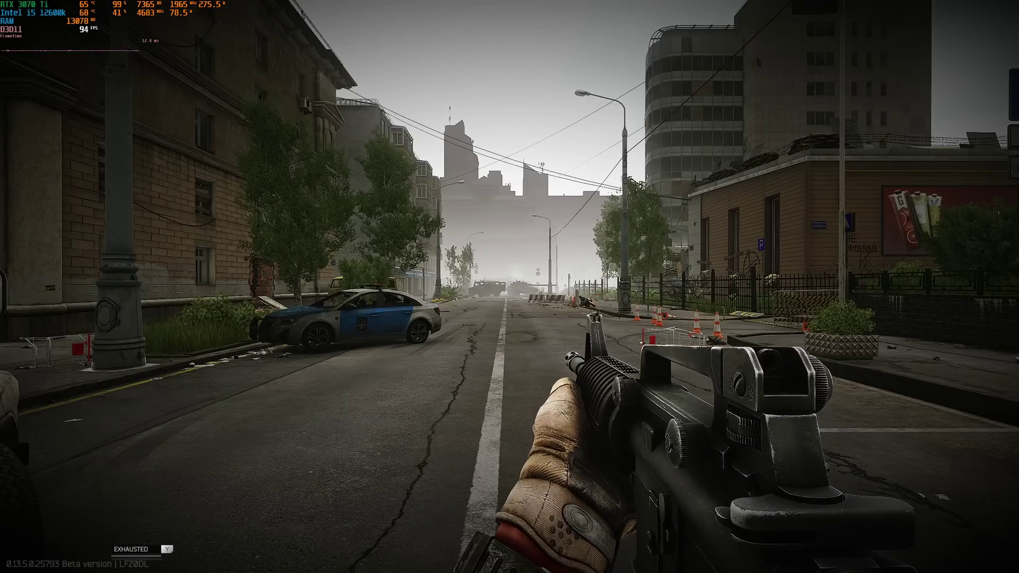